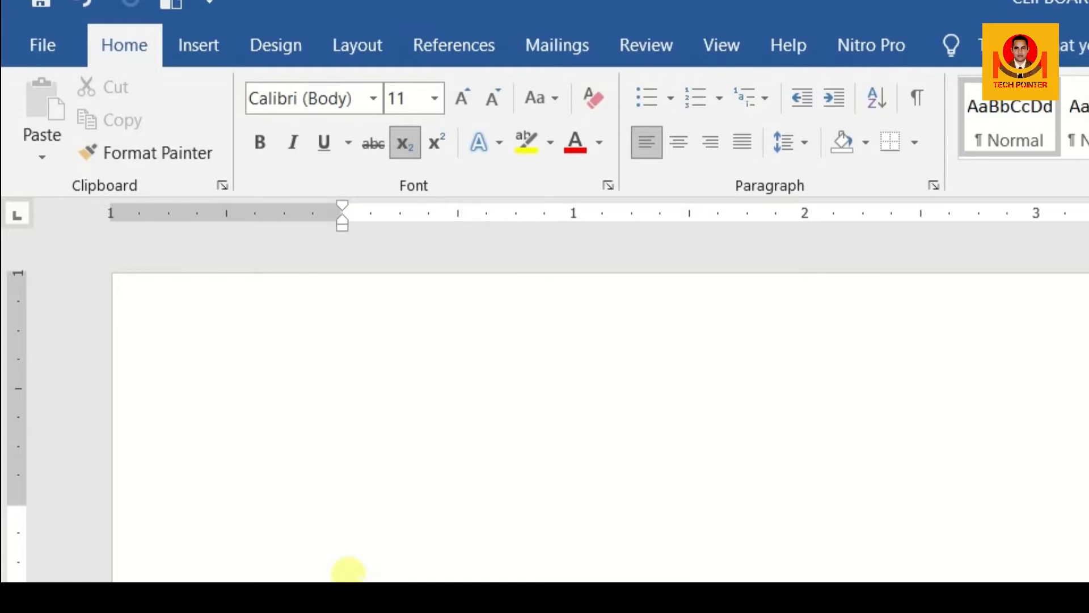
Step: Generate five paragraphs of sample text with the =RAND(5) formula
text(RA)
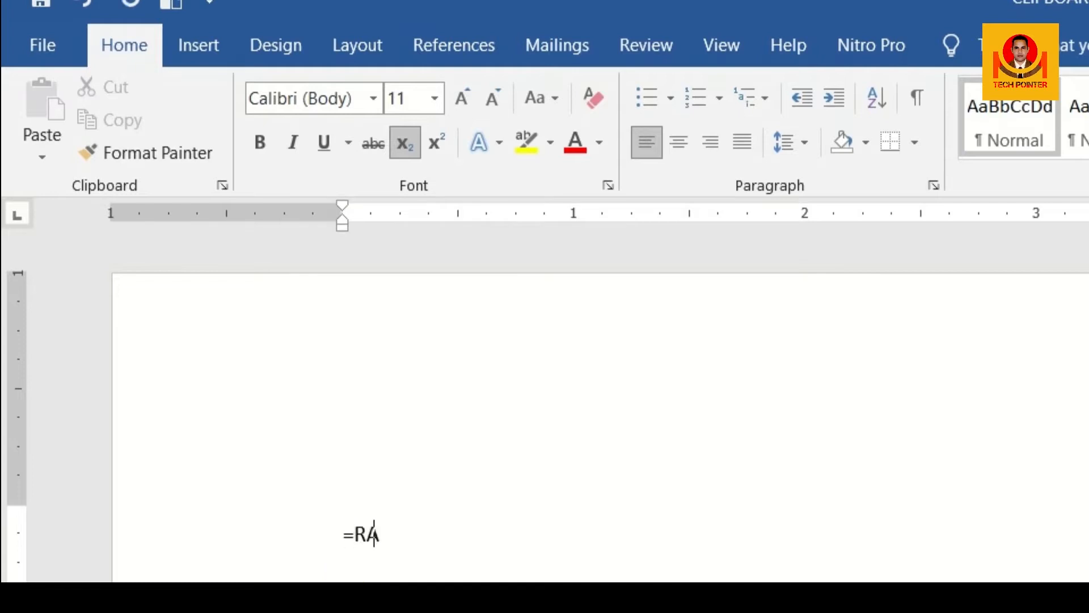
text(ND(5)
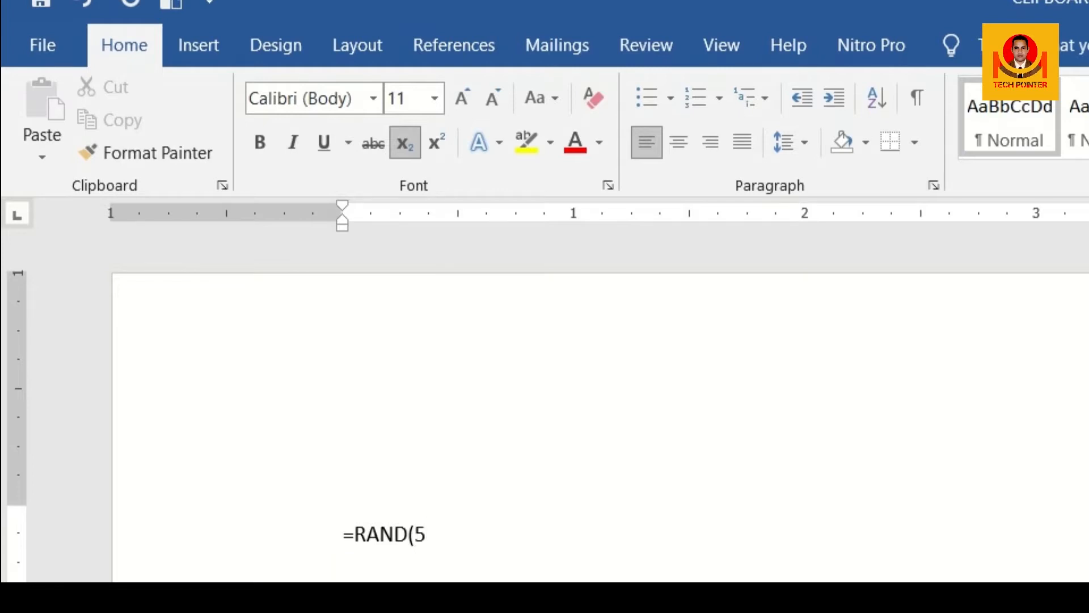
text())
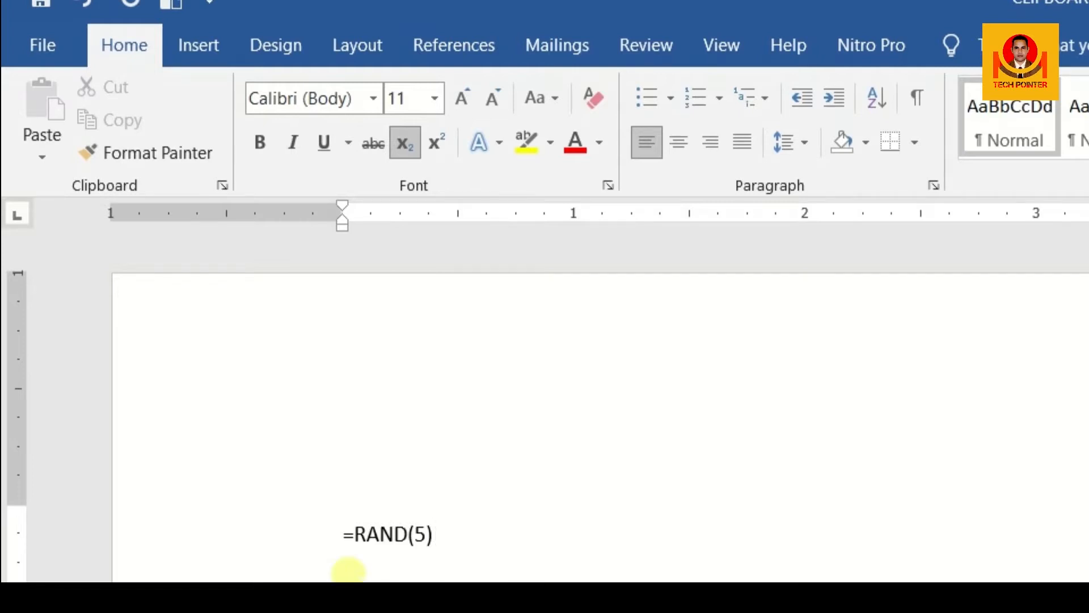
key(Return)
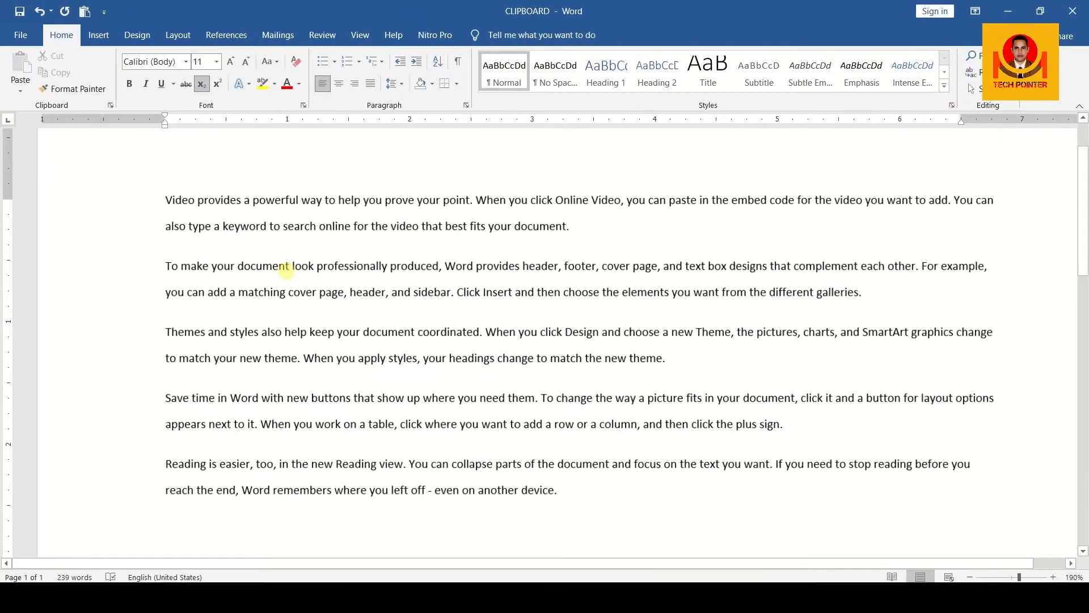
scroll(397, 263, up, 1)
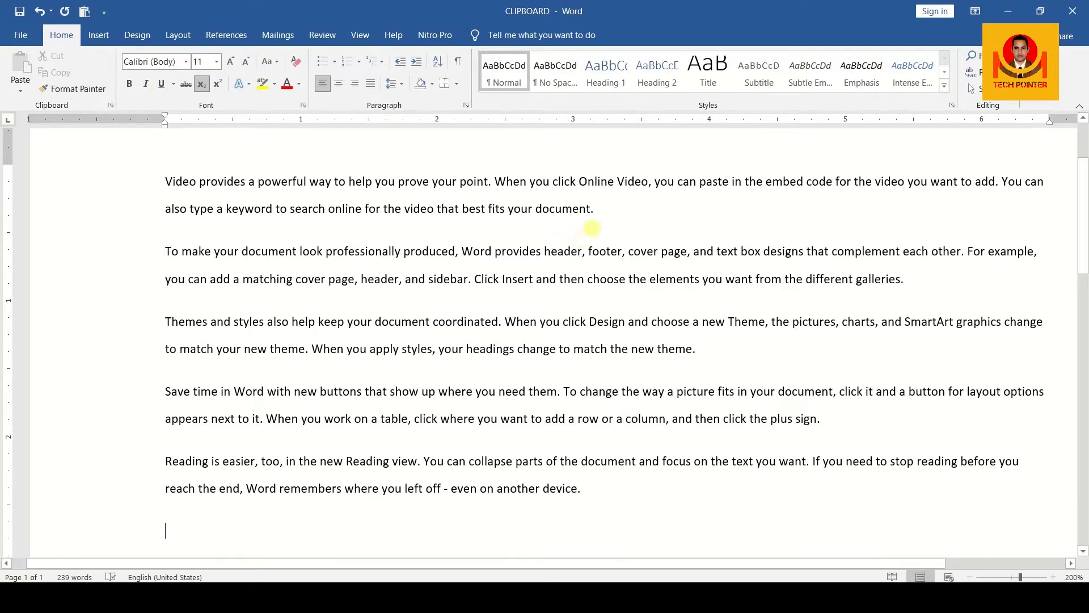
click(592, 208)
drag(591, 208, 170, 182)
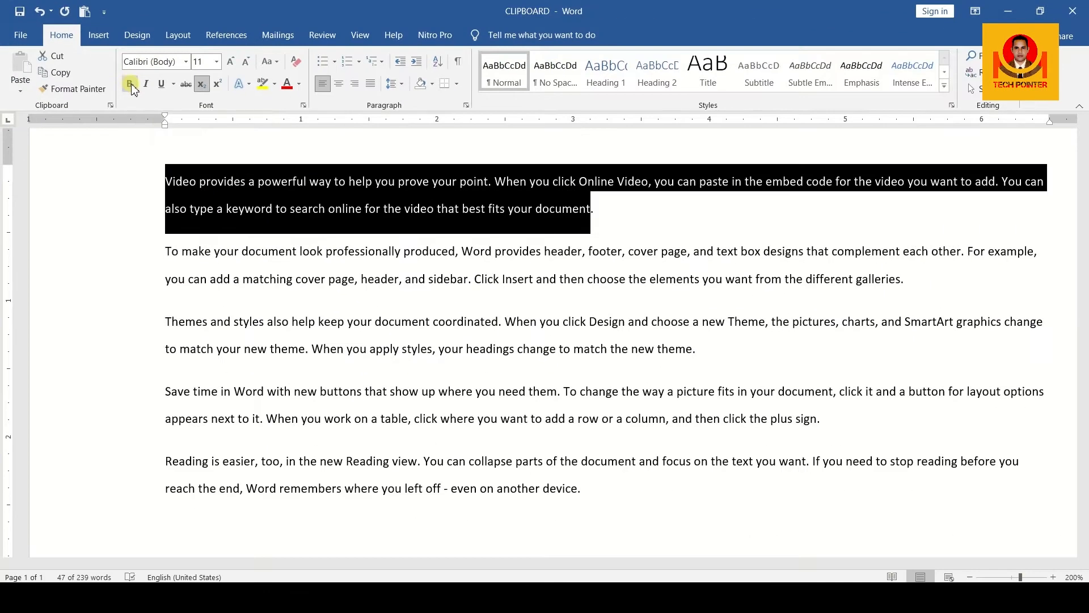
click(130, 83)
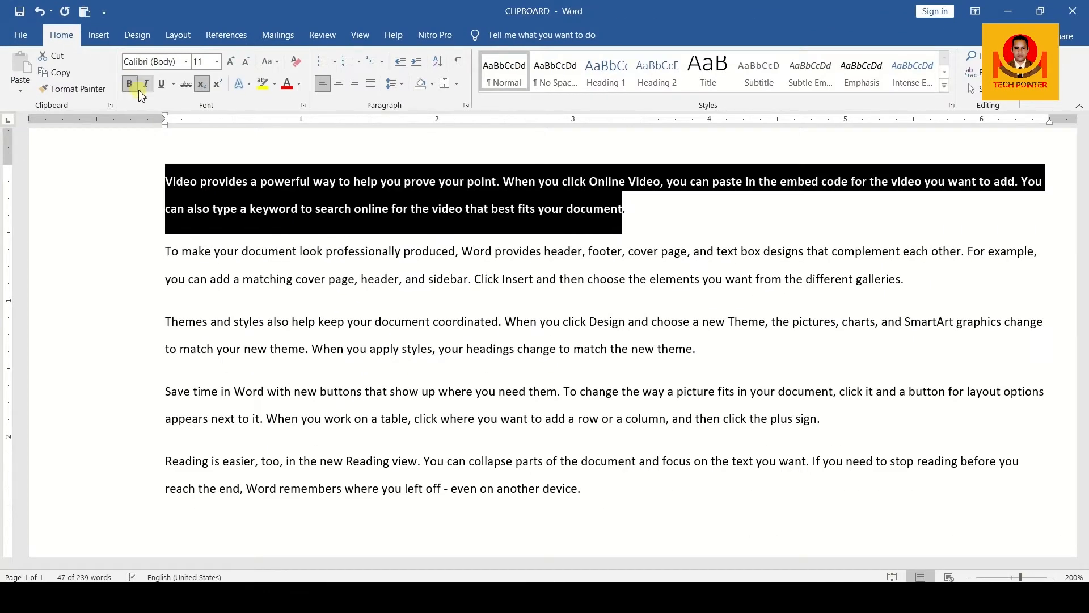
click(669, 211)
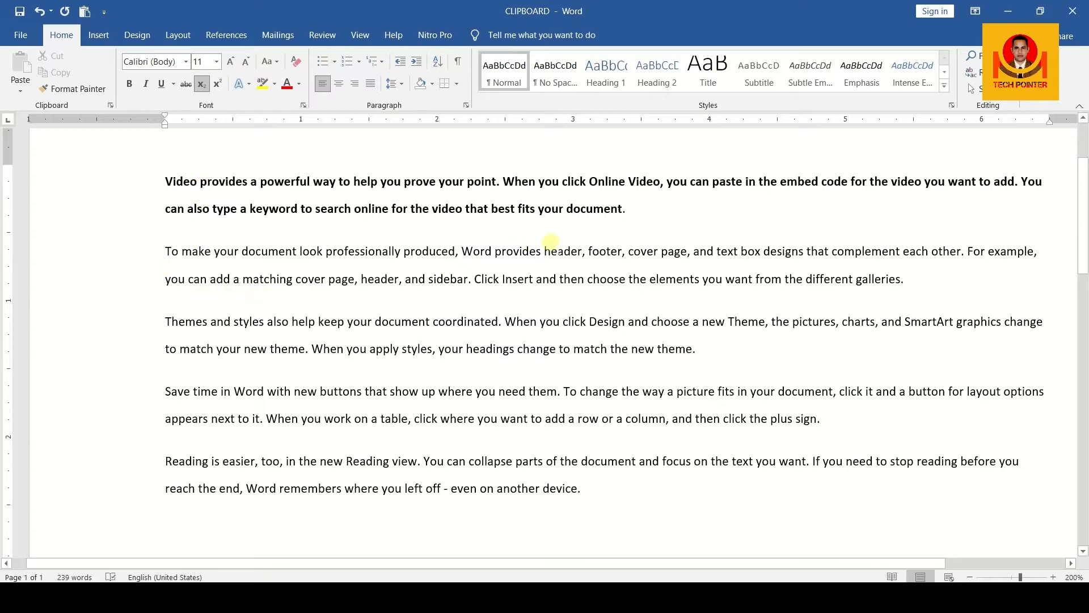
drag(627, 209, 165, 183)
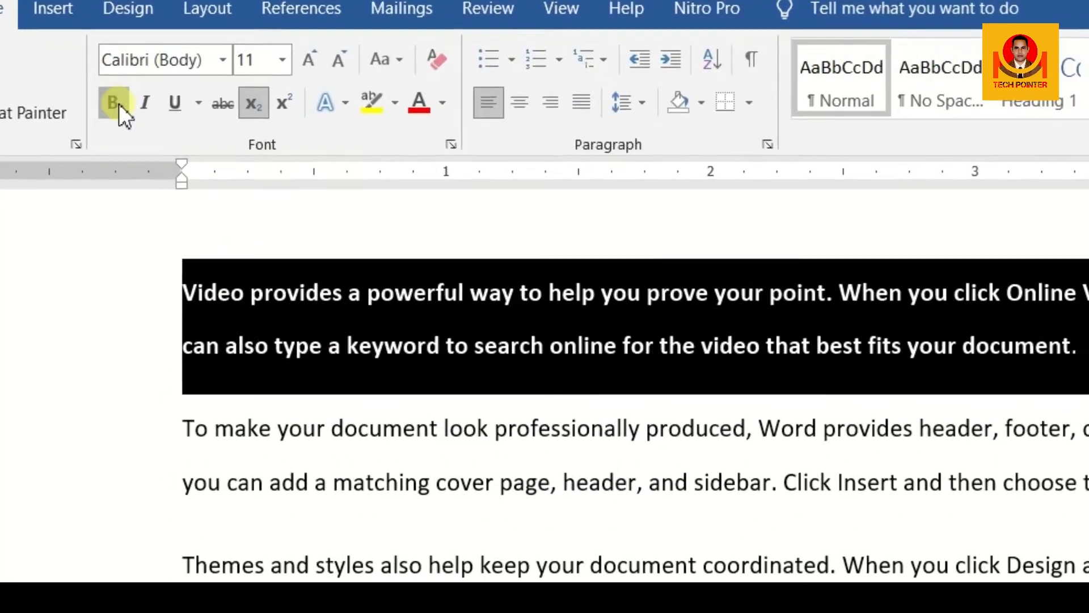
click(126, 93)
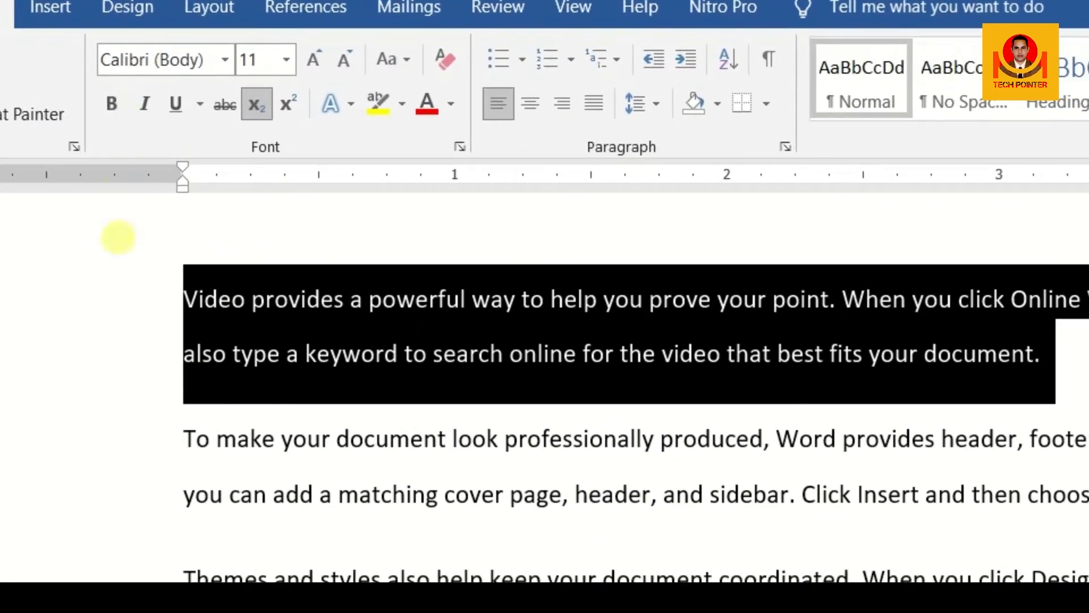
click(1064, 369)
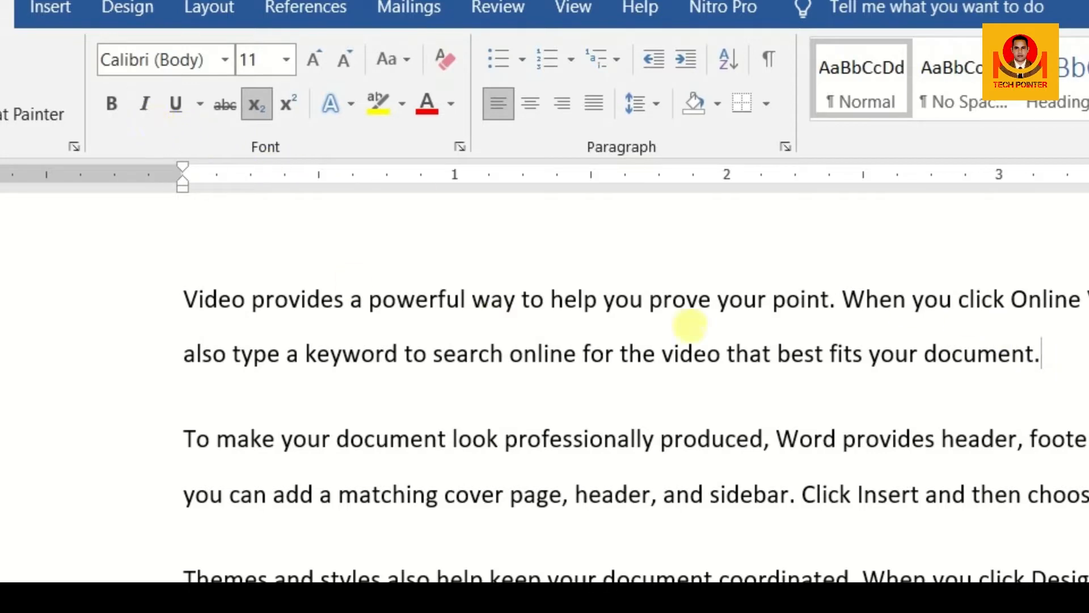
drag(1043, 356, 139, 299)
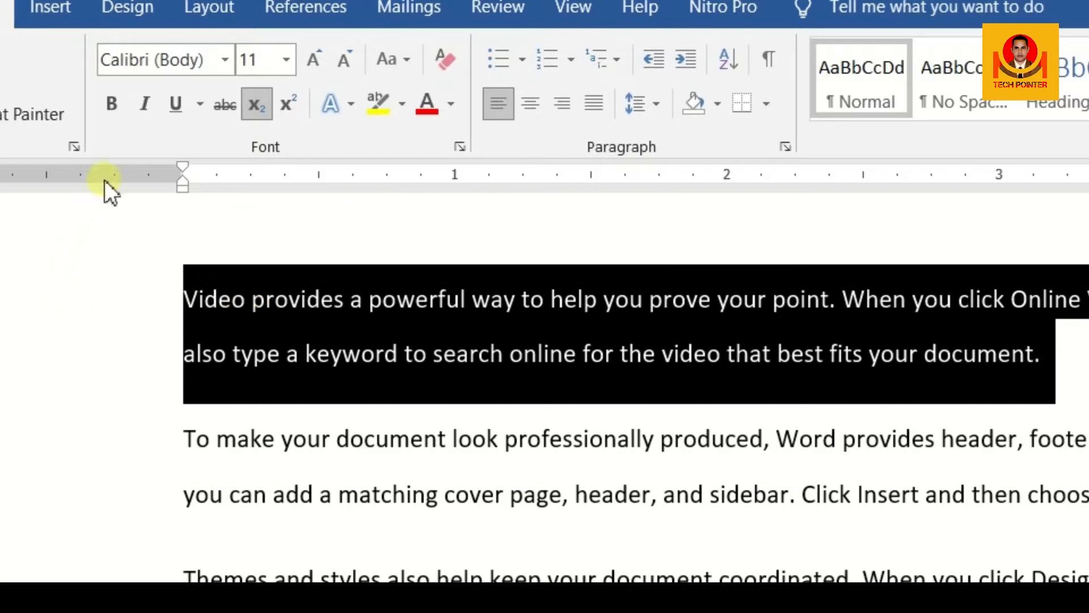
click(145, 103)
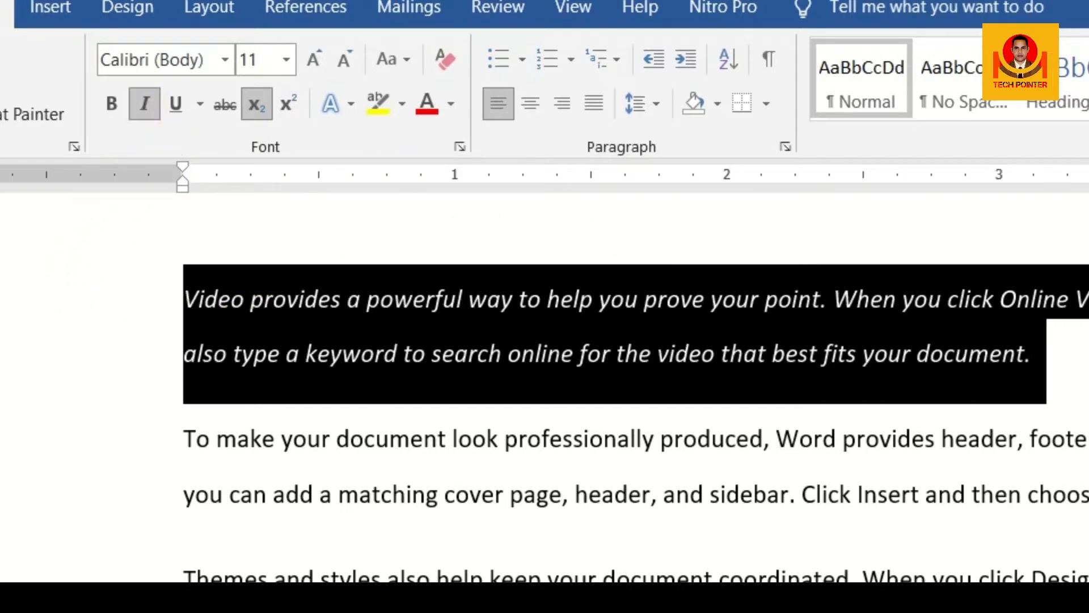
click(1032, 353)
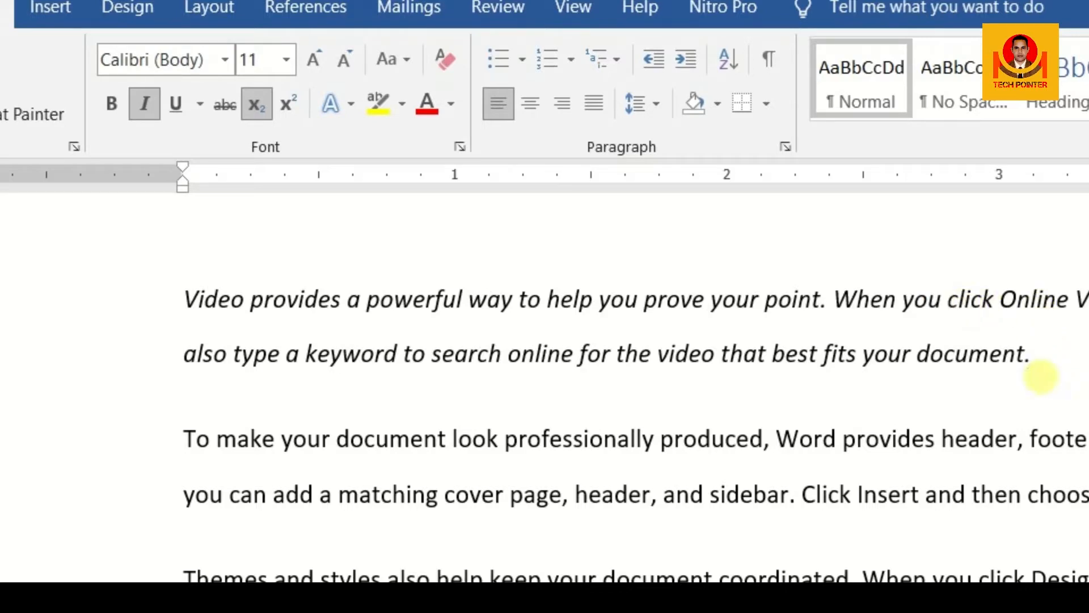
drag(1041, 376, 535, 359)
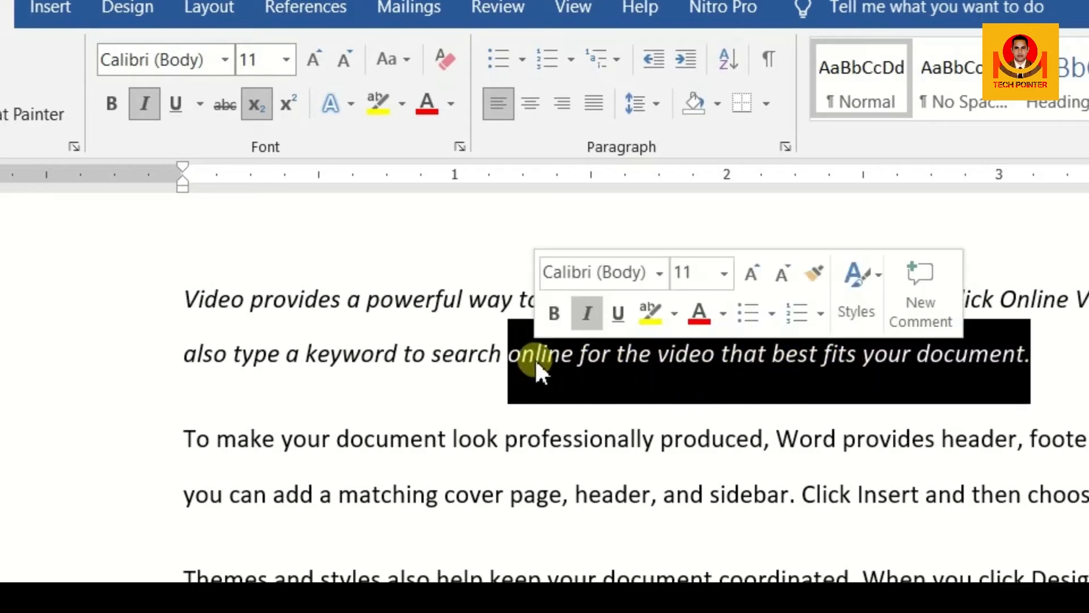
click(1072, 373)
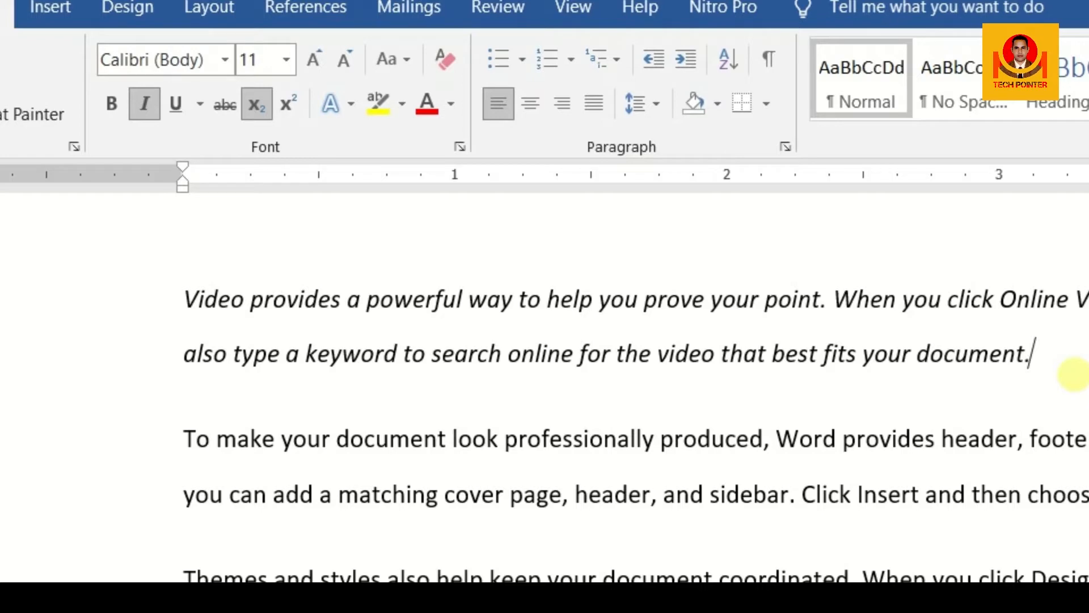
drag(1072, 374, 370, 281)
drag(181, 299, 1043, 369)
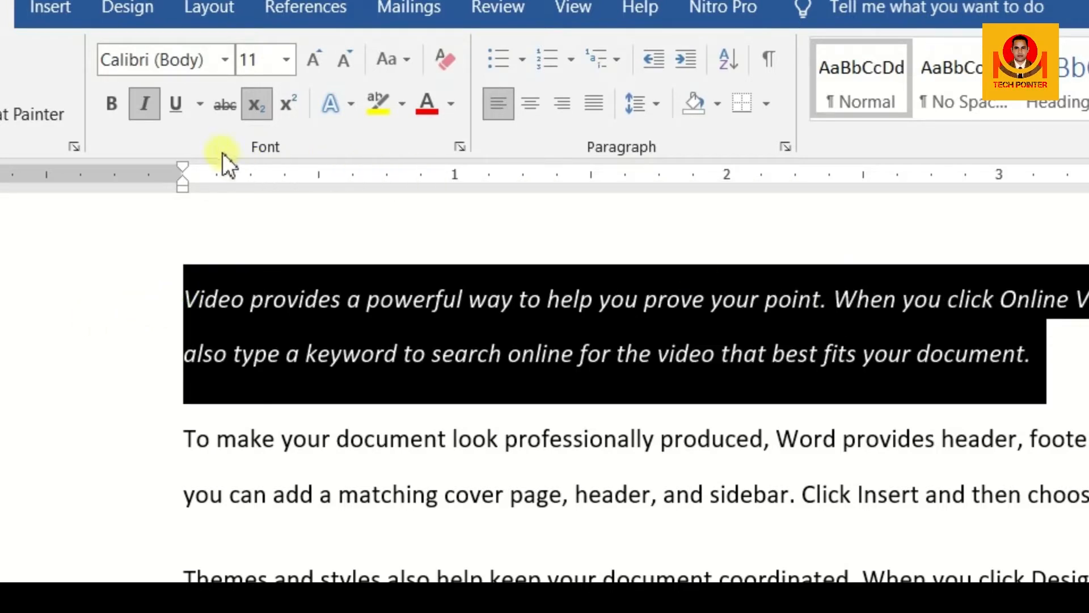
click(144, 100)
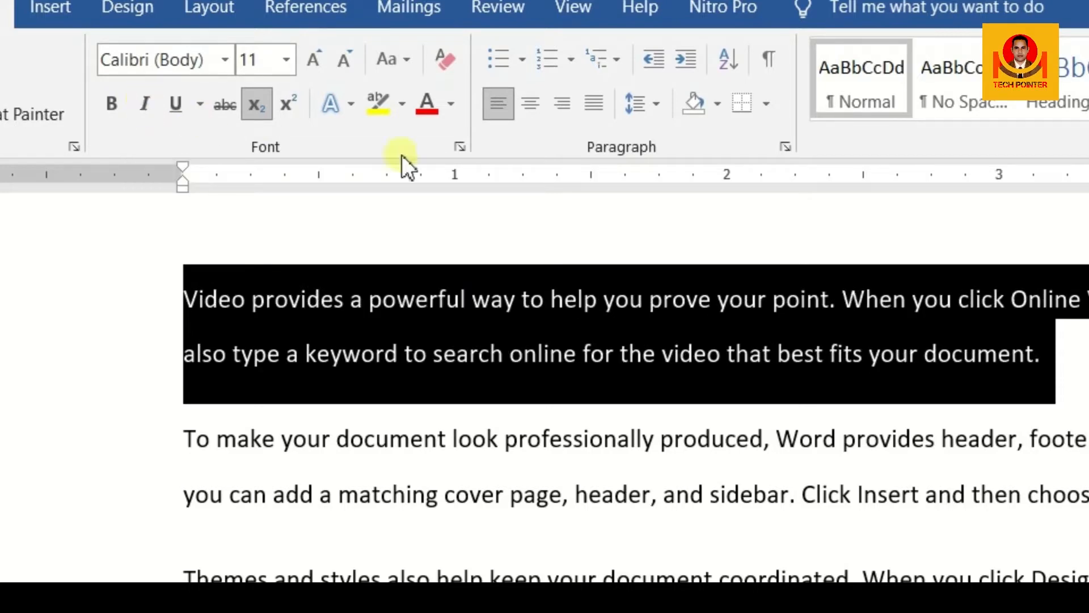
click(1074, 347)
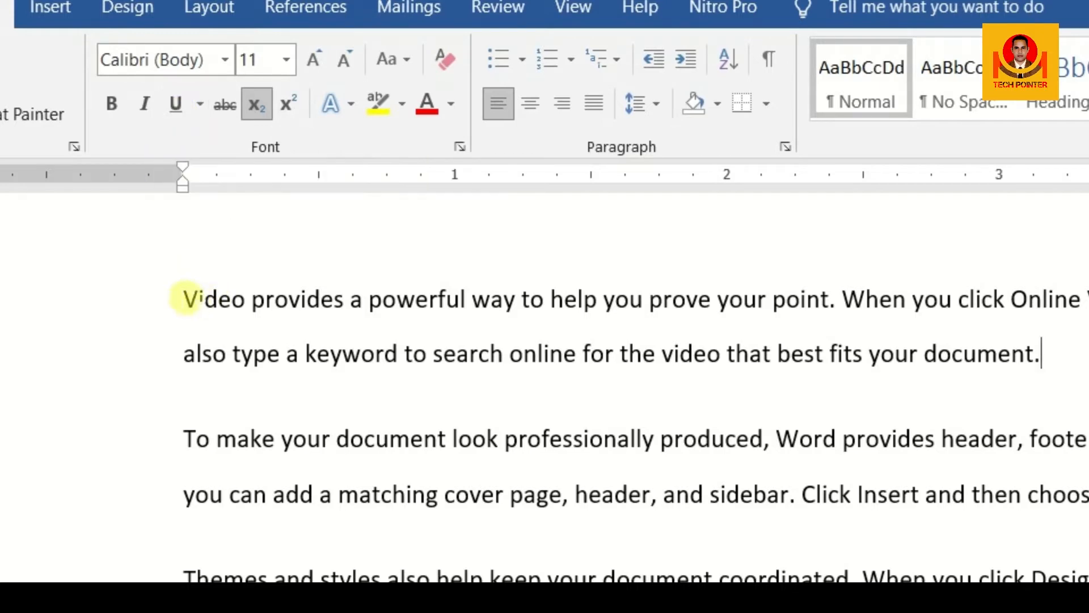
Step: Underline the paragraph 'Video provides a powerful way to help you prove your point…' and reselect it
drag(182, 298, 1052, 348)
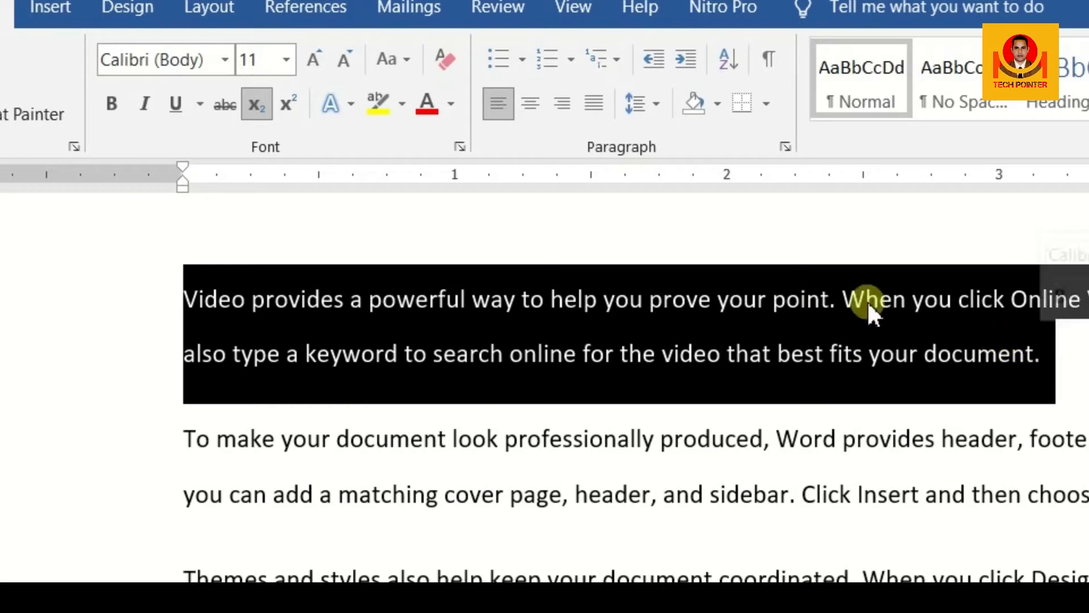
click(181, 102)
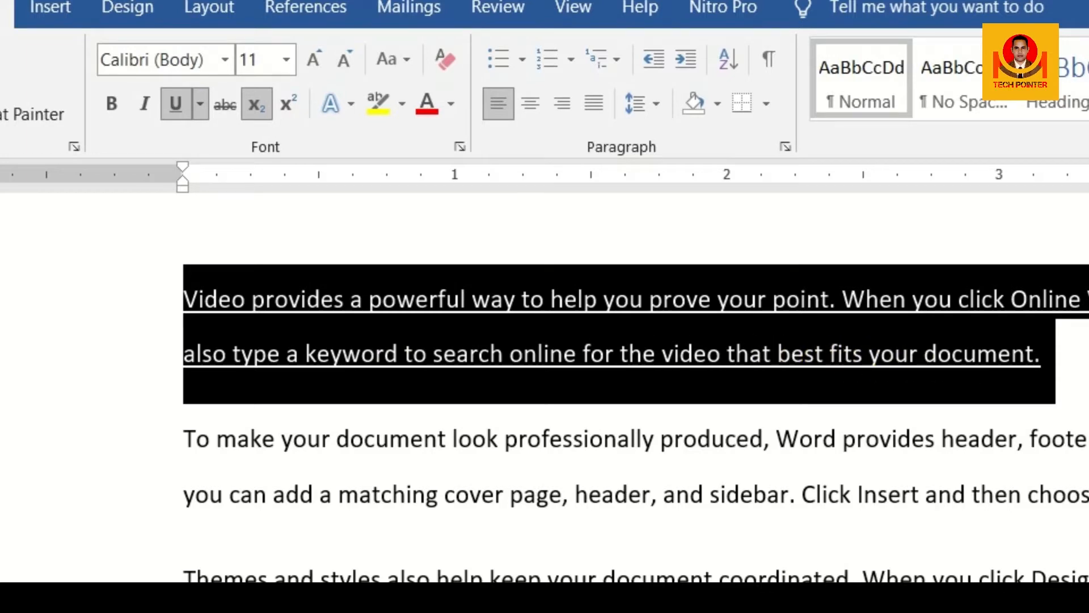
click(1046, 354)
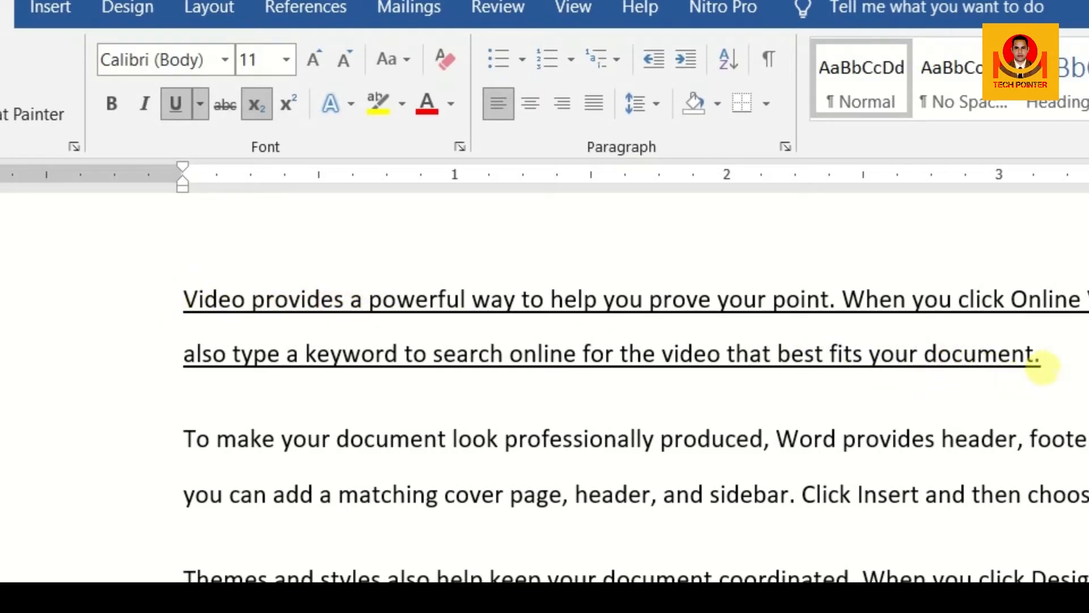
drag(1049, 360, 219, 311)
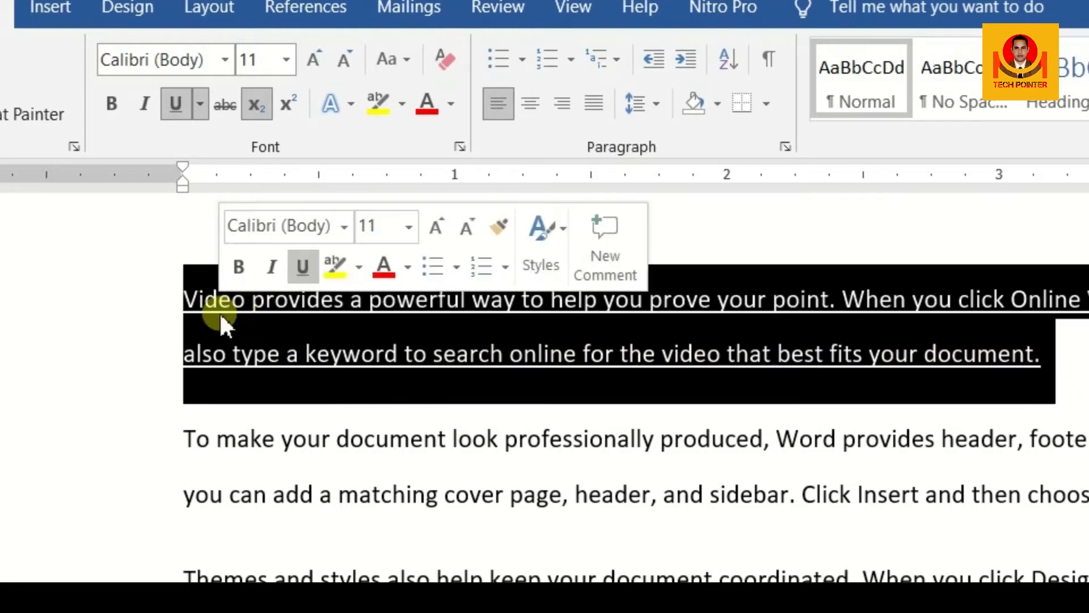
Step: Open the Font dialog through the Underline dropdown's More Underlines option
click(200, 104)
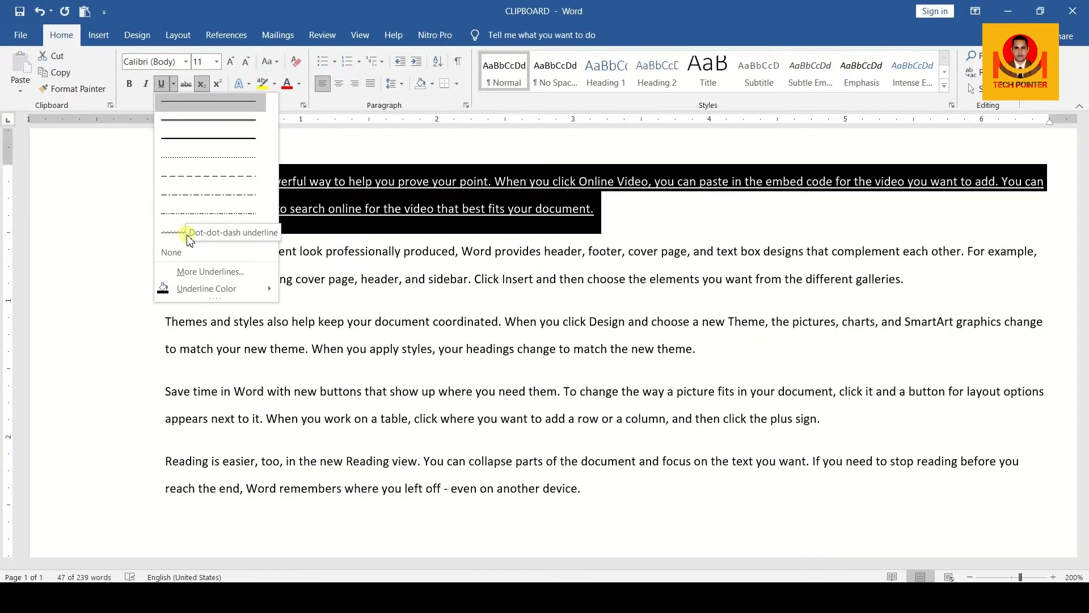
click(227, 278)
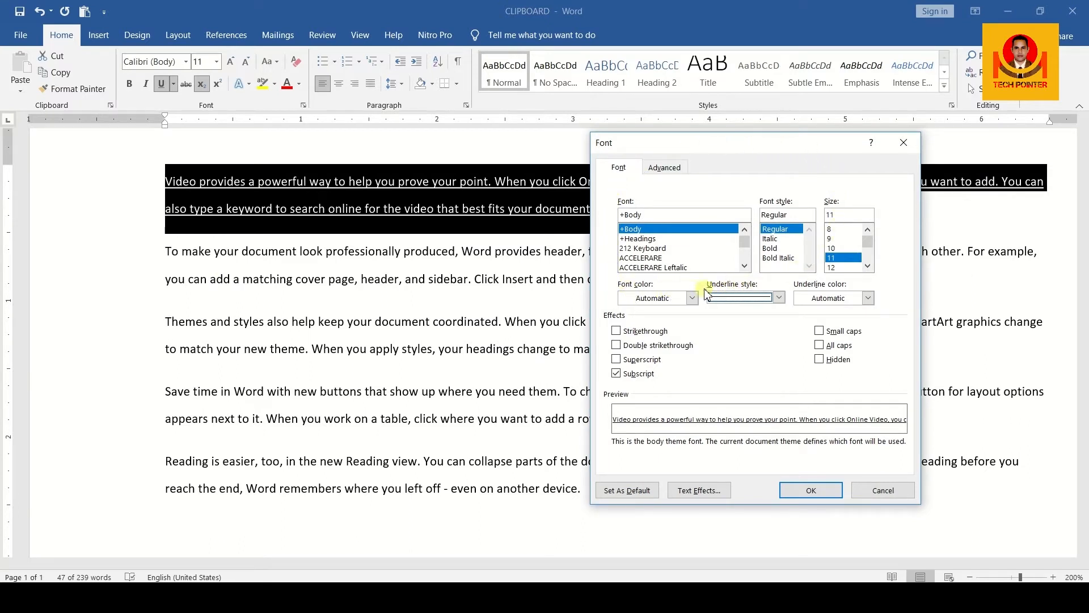
Step: Set double underline as the default font for this document only
click(779, 298)
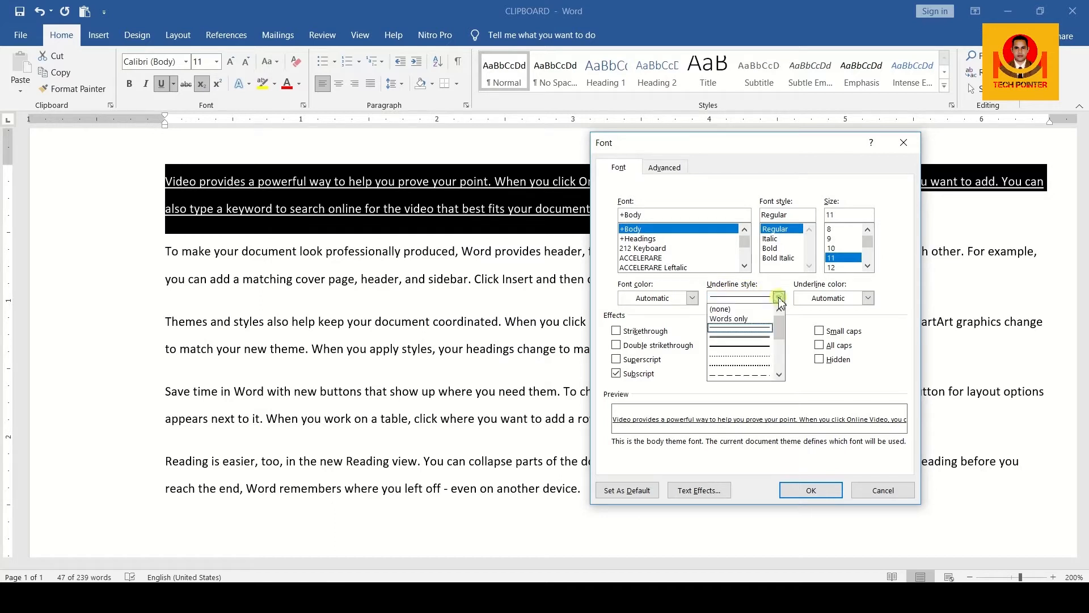
click(748, 339)
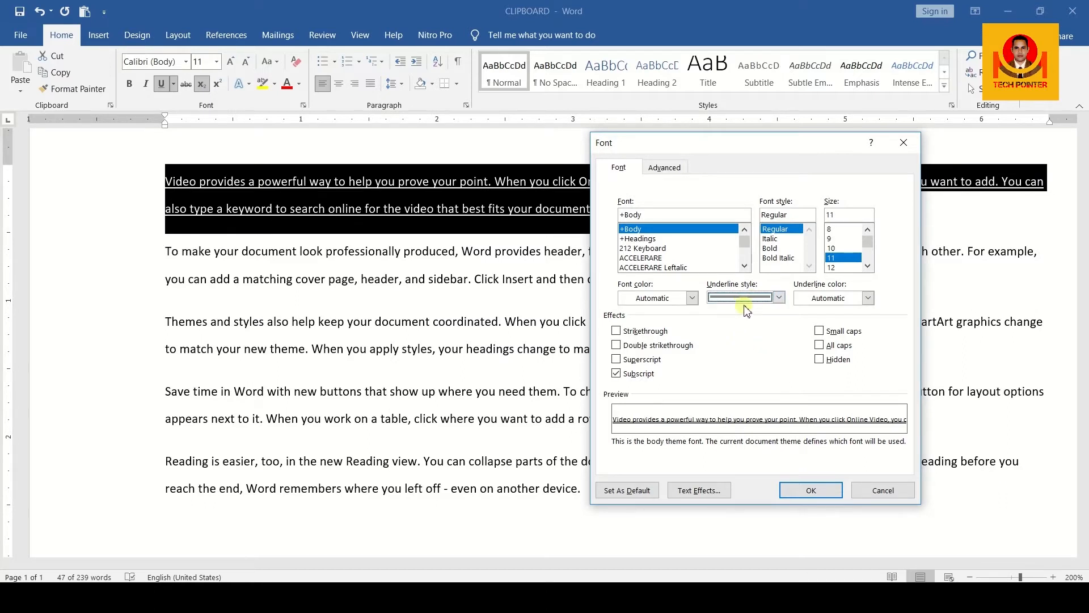
click(627, 491)
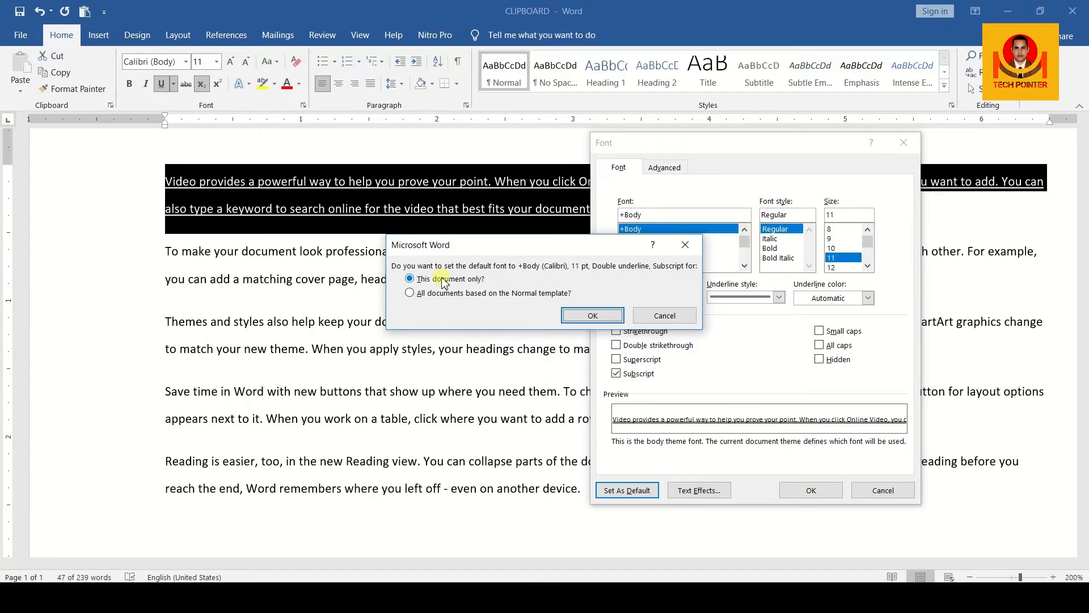
click(575, 312)
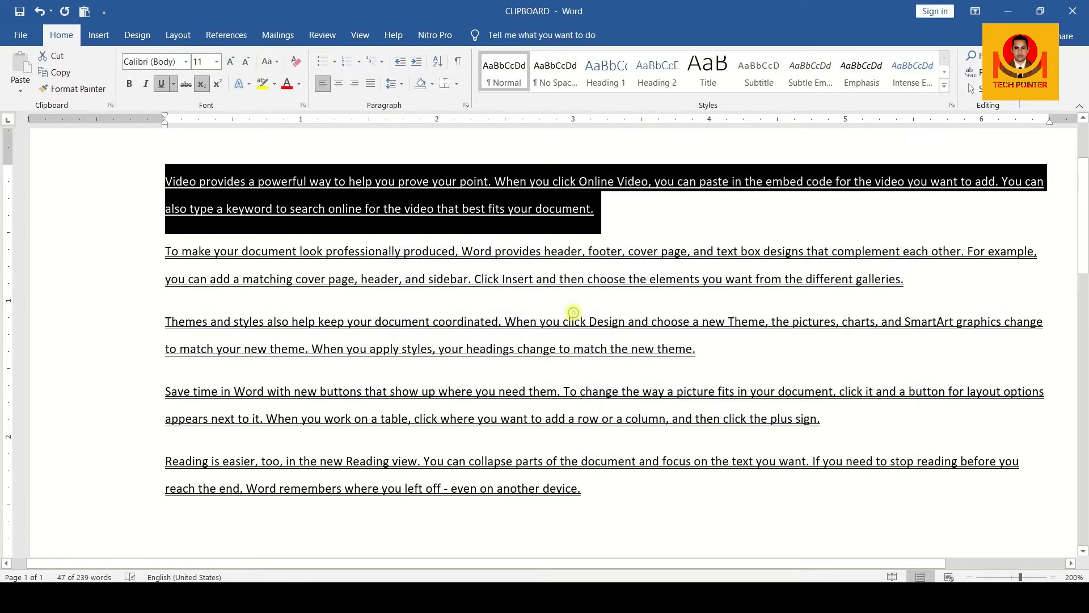
Step: Select paragraphs two through five, then undo the default double underline with Ctrl+Z
click(632, 229)
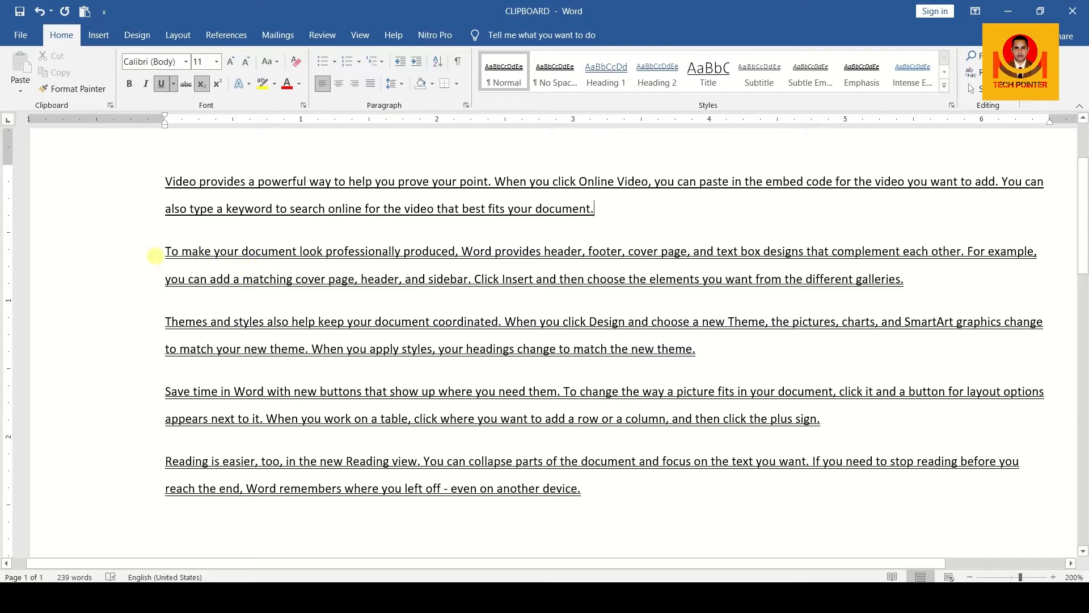
double_click(155, 256)
drag(196, 279, 261, 323)
drag(305, 343, 172, 261)
click(613, 503)
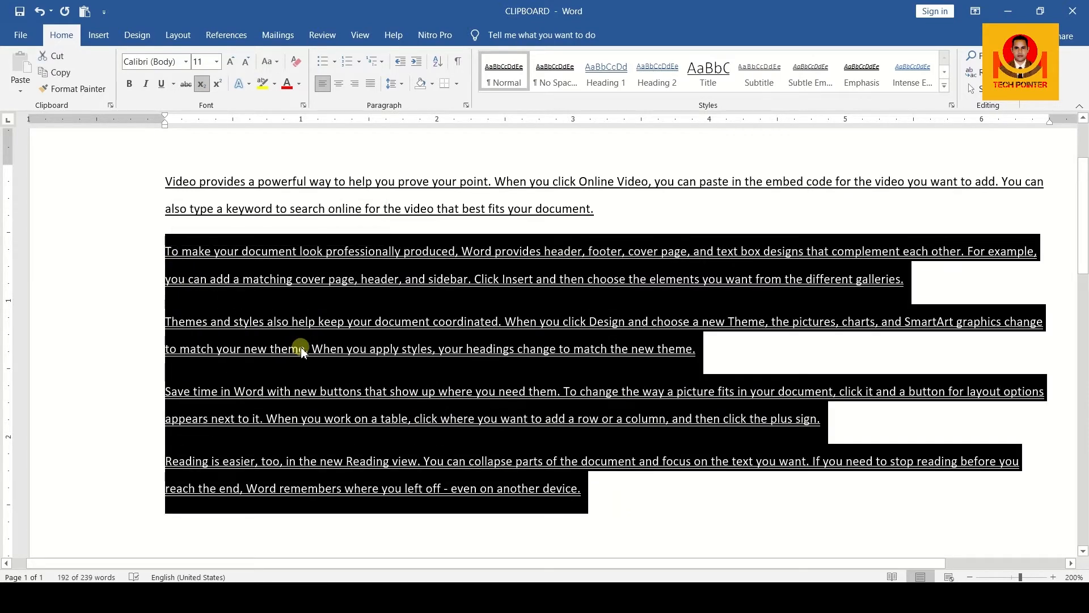
click(683, 487)
key(ctrl+z)
key(ctrl+z)
Step: Underline the start of the second paragraph, then remove that underline again
drag(165, 250, 627, 280)
click(163, 85)
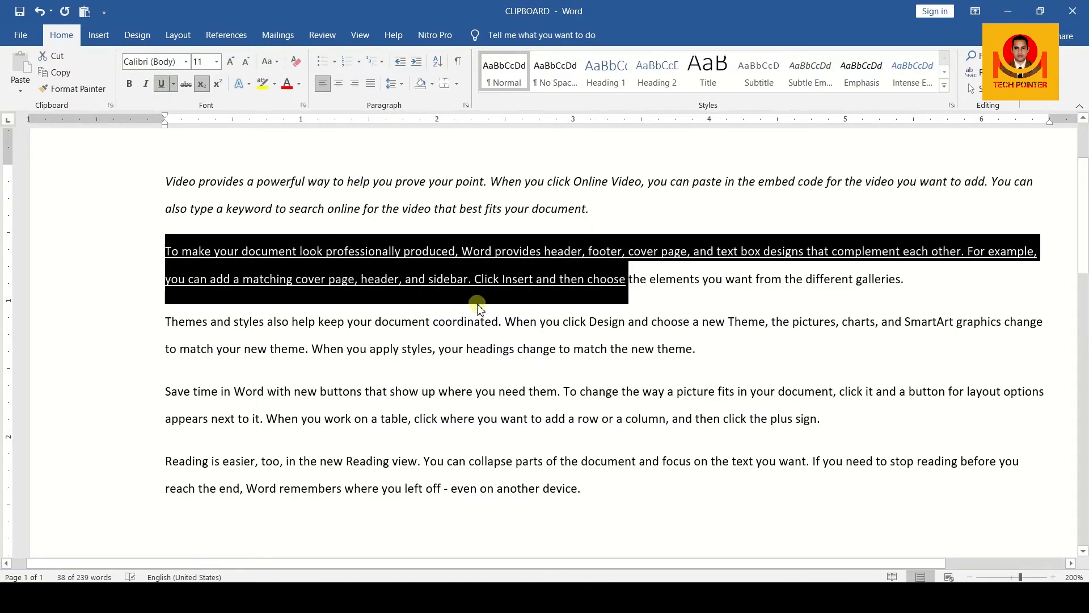
click(482, 281)
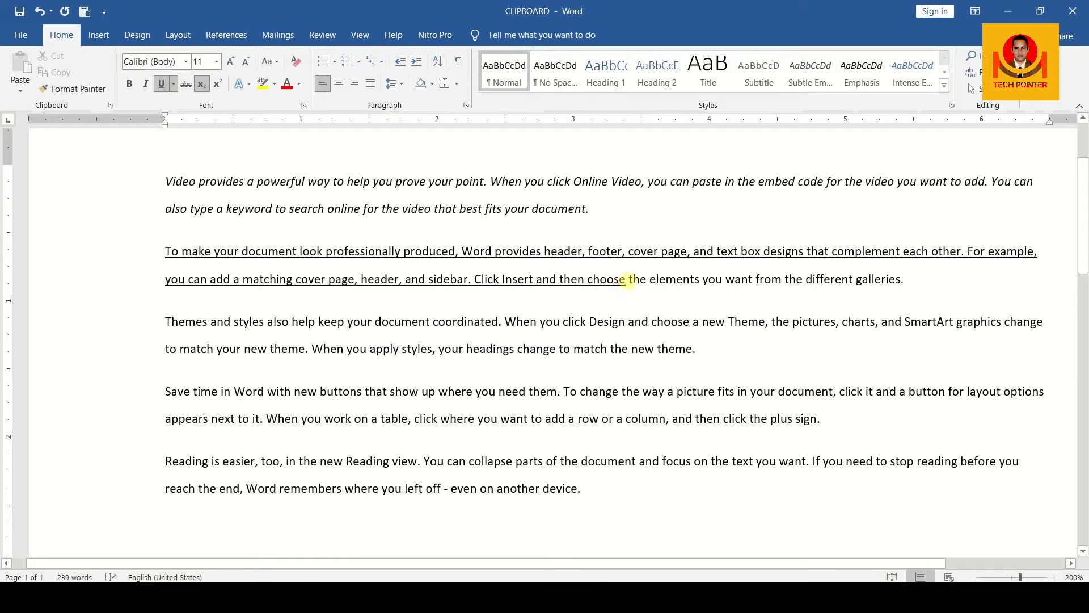
drag(628, 280, 175, 258)
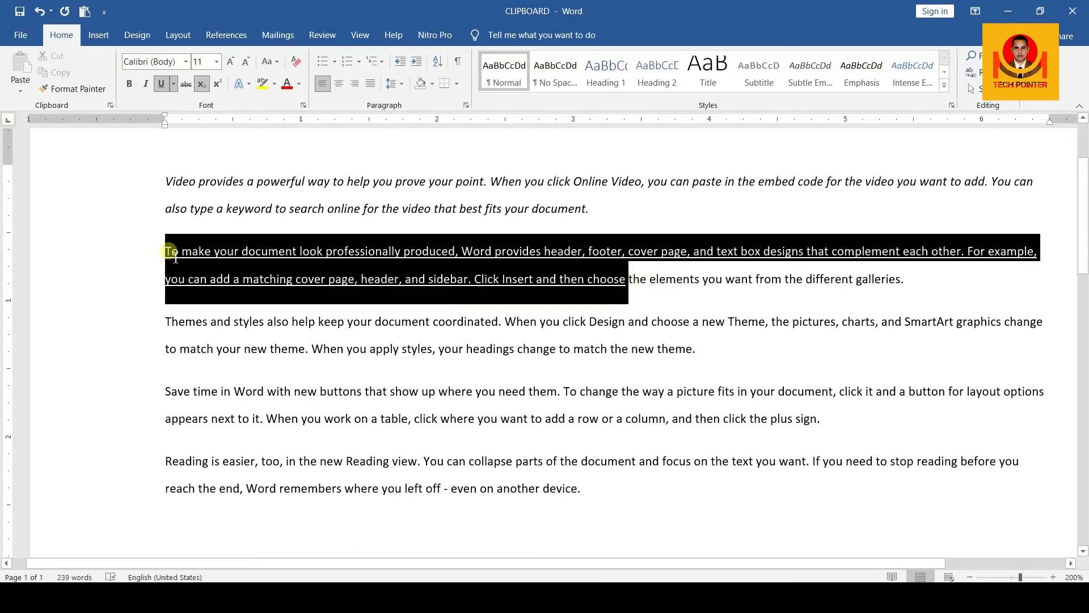
click(160, 85)
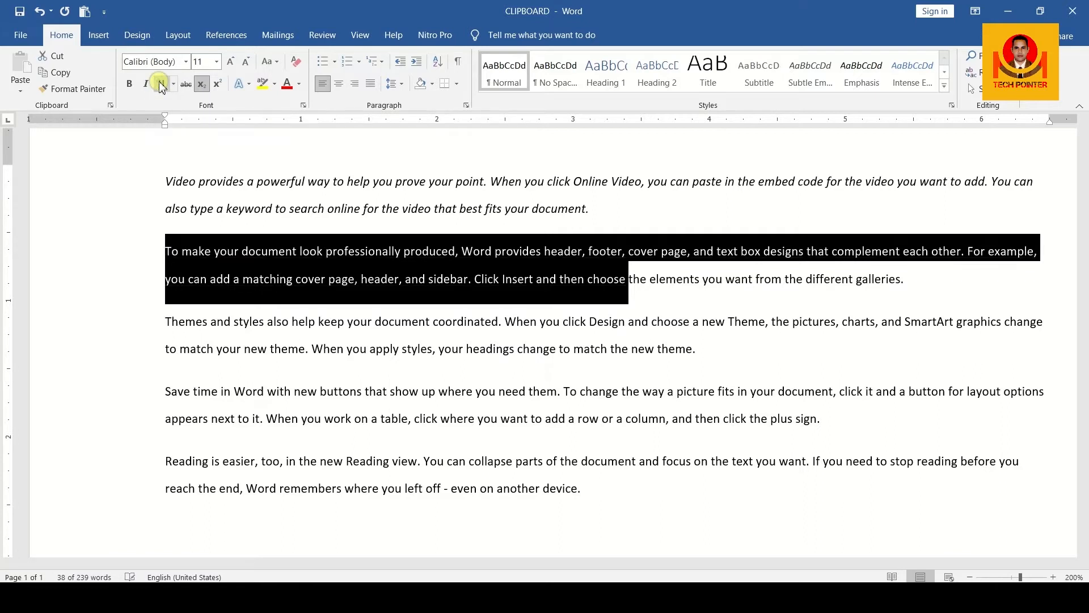
click(269, 274)
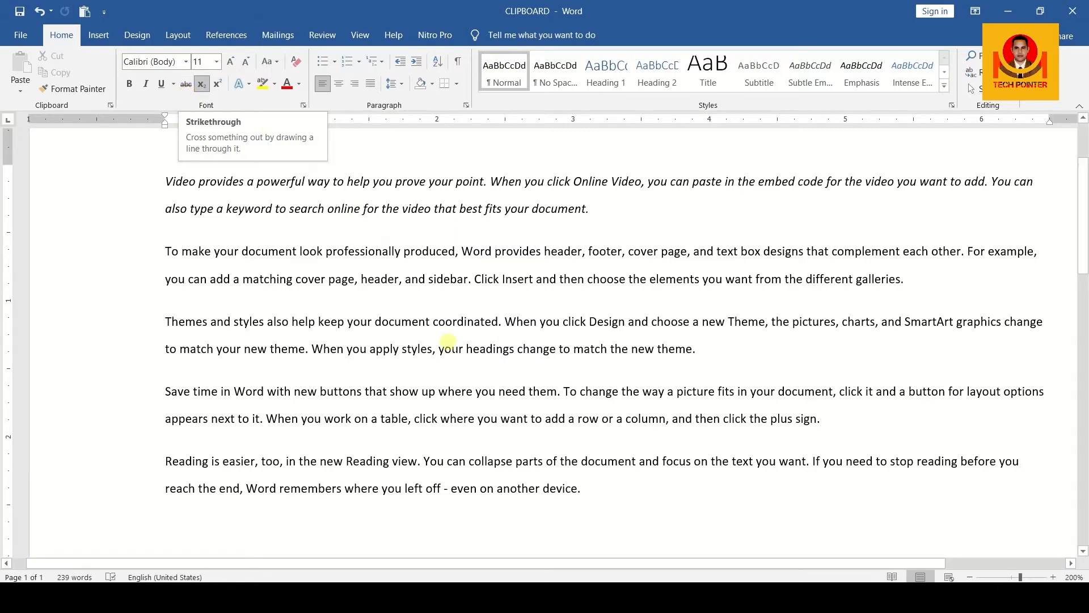
Step: Add a new line with 400 and grow it to 22 pt
scroll(453, 317, down, 3)
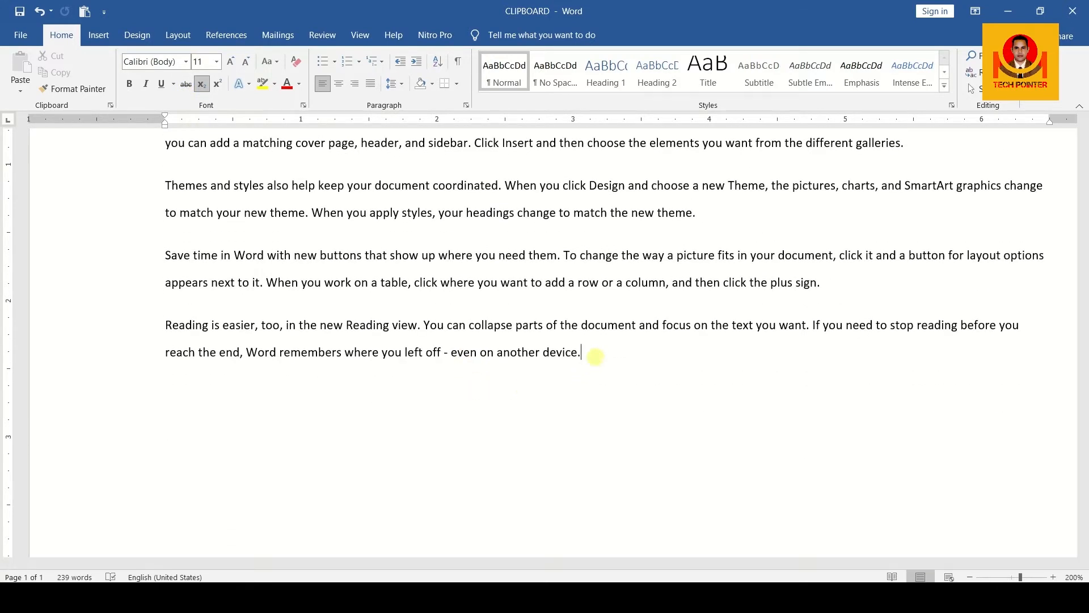
key(Return)
key(Return)
text(400)
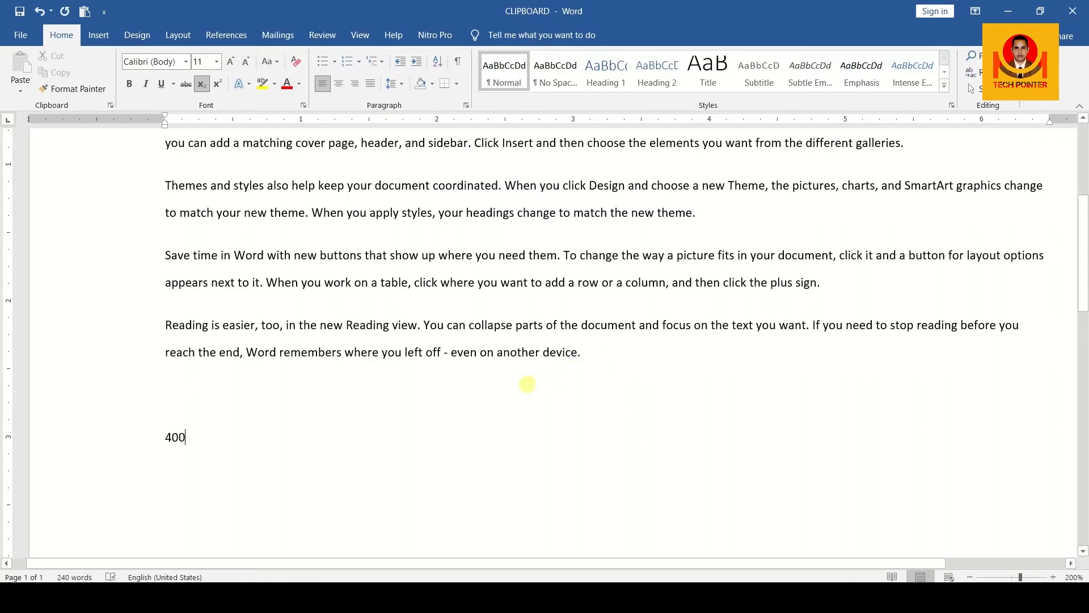
drag(165, 439, 191, 441)
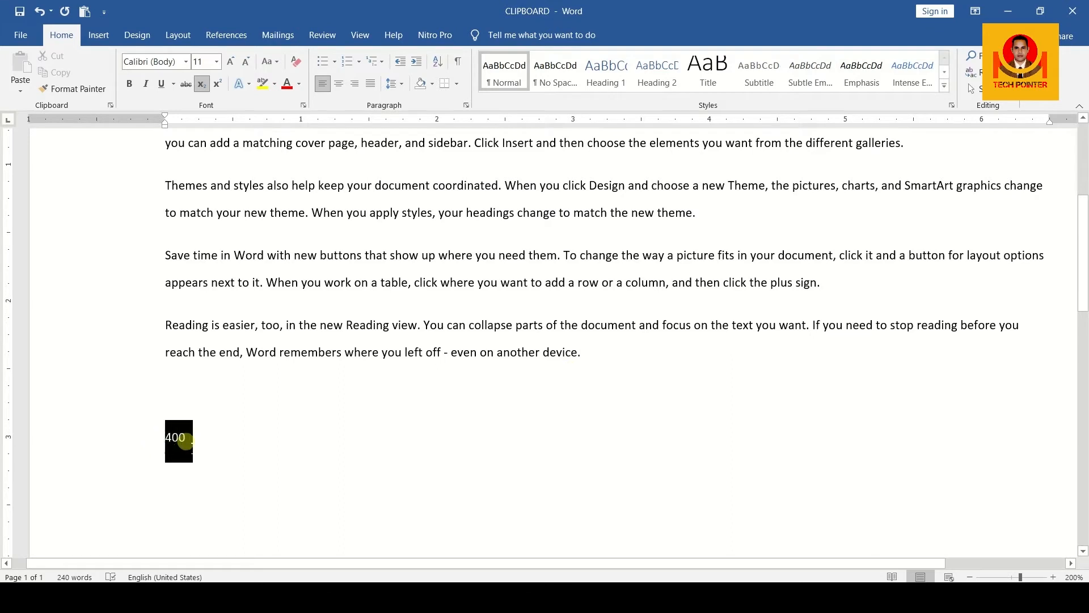
click(230, 62)
click(231, 63)
click(230, 62)
click(230, 62)
click(231, 62)
click(231, 62)
Step: Complete the line so it reads 'Rs.- 400 offer Rs. 360'
click(165, 453)
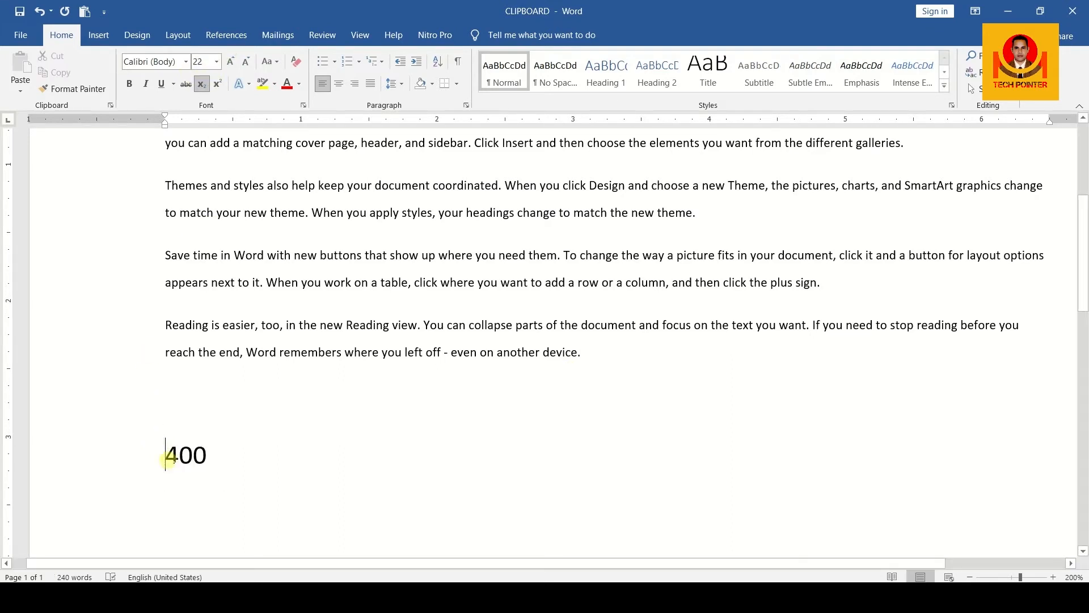
text(Rs.-)
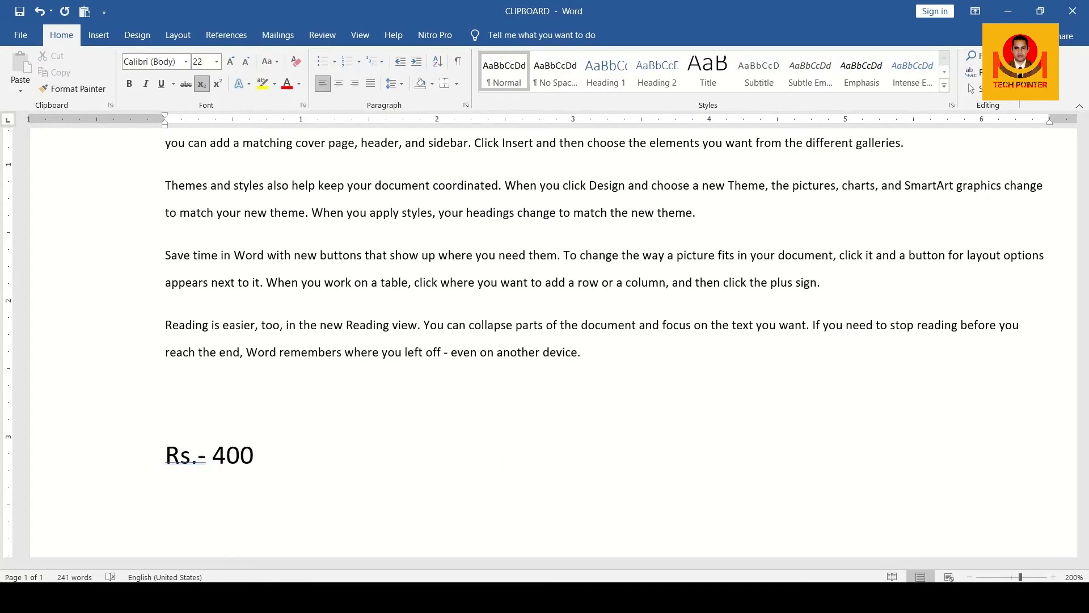
click(254, 454)
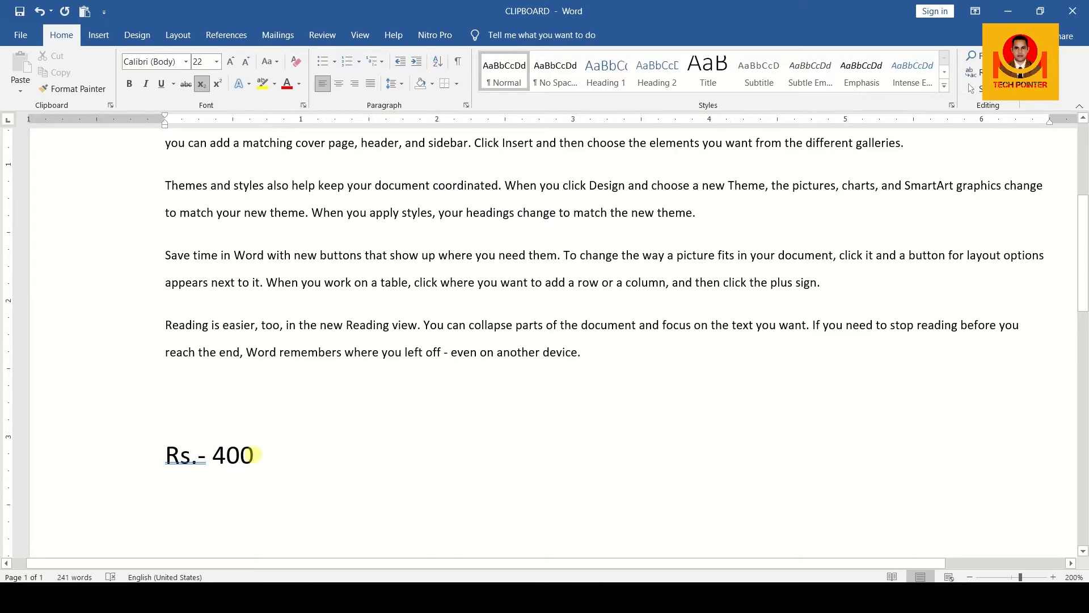
text(offer )
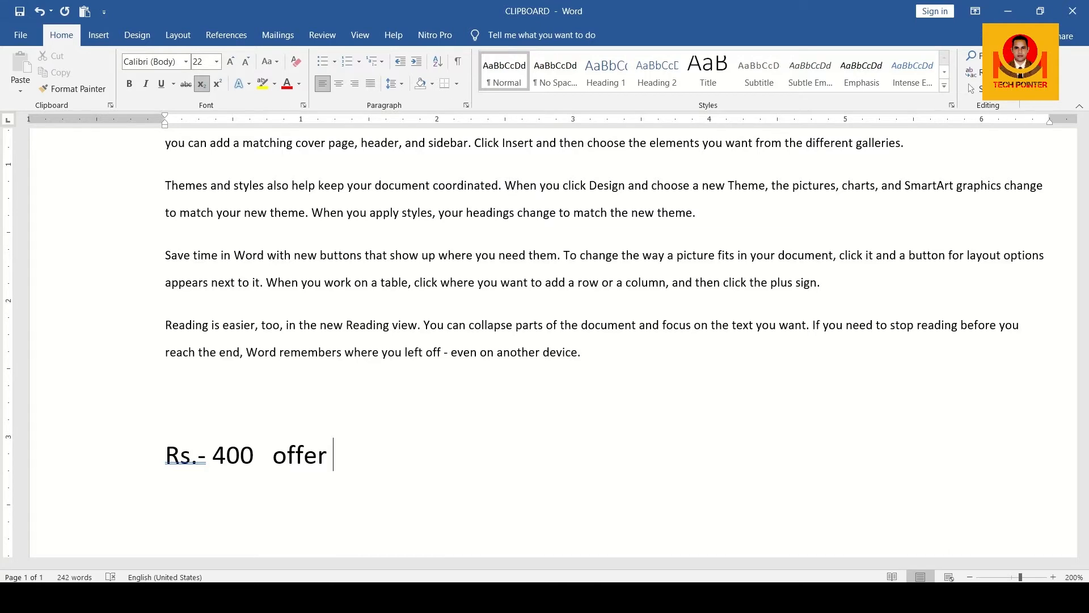
text(360)
click(334, 454)
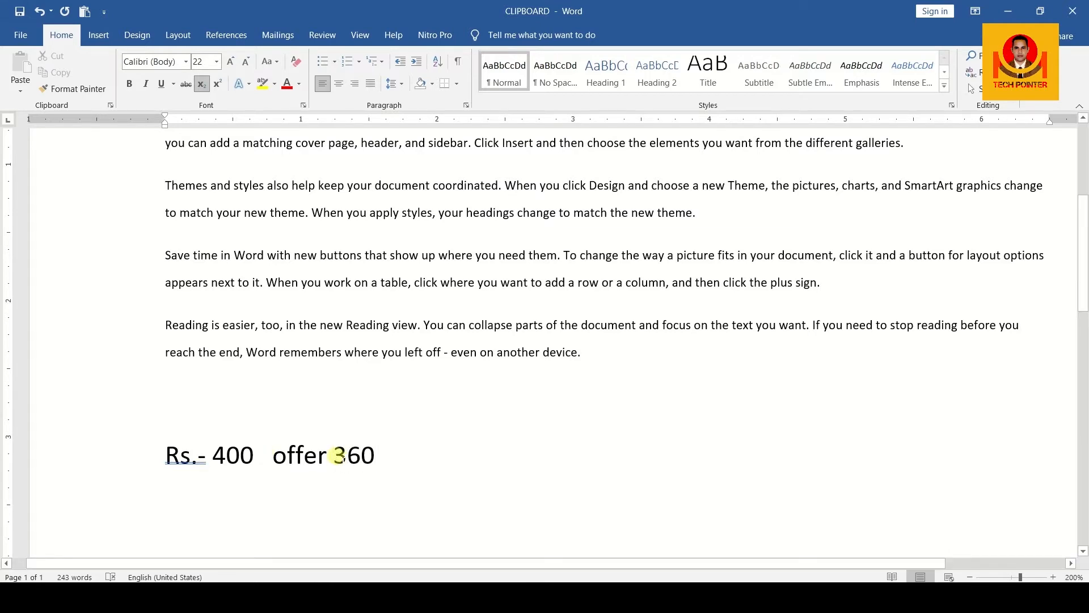
text(Rs.)
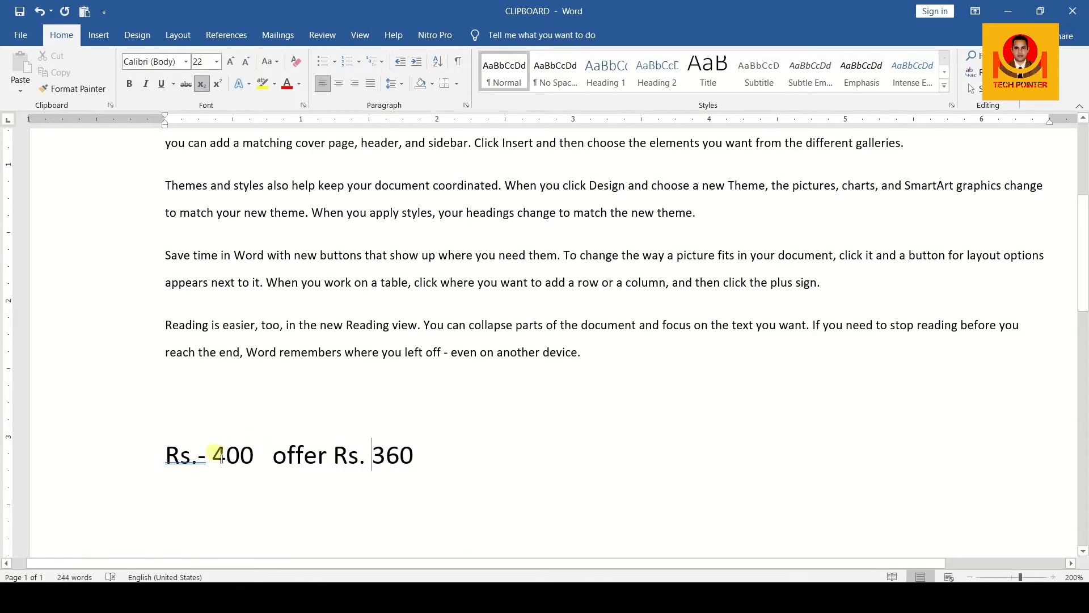
Step: Strike through the old price 'Rs.- 400' and switch on Subscript for the next text
drag(165, 454, 254, 463)
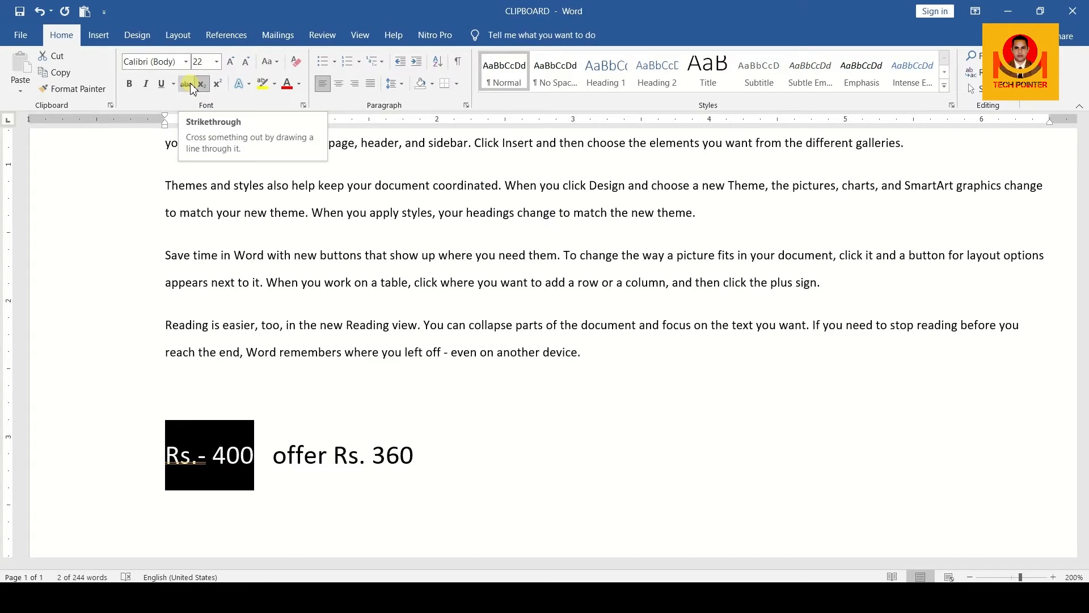
click(187, 84)
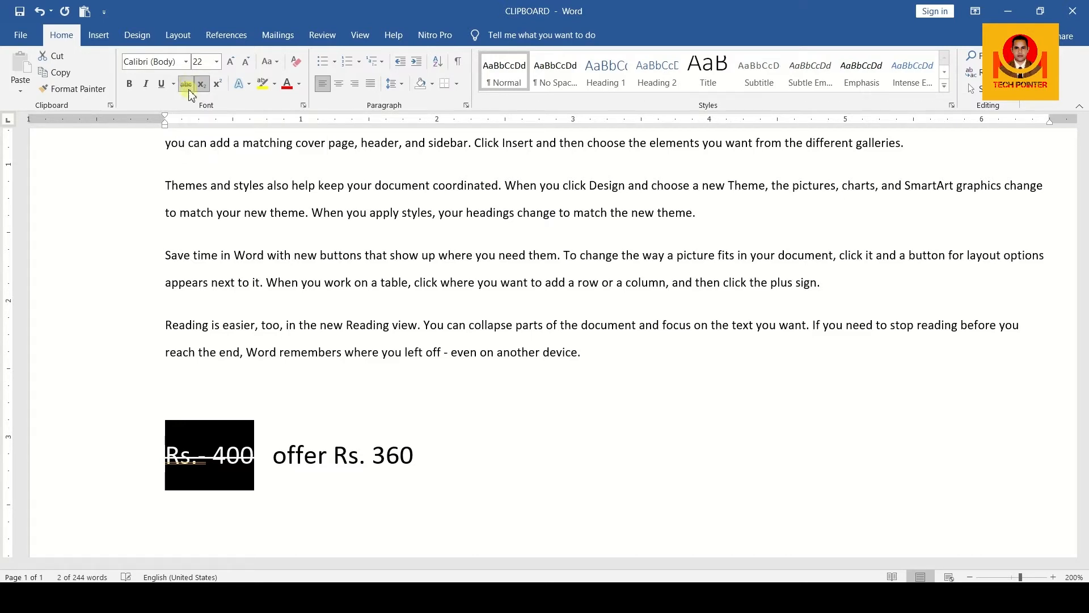
click(272, 475)
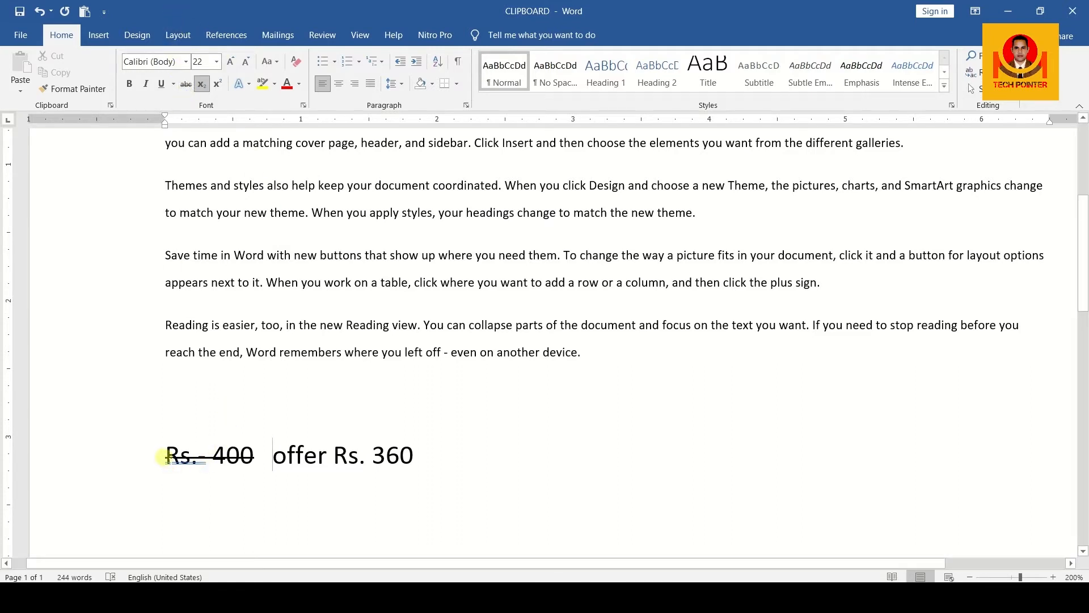
mouse_move(165, 456)
mouse_down()
mouse_move(238, 458)
mouse_move(178, 462)
mouse_up()
click(239, 458)
click(171, 459)
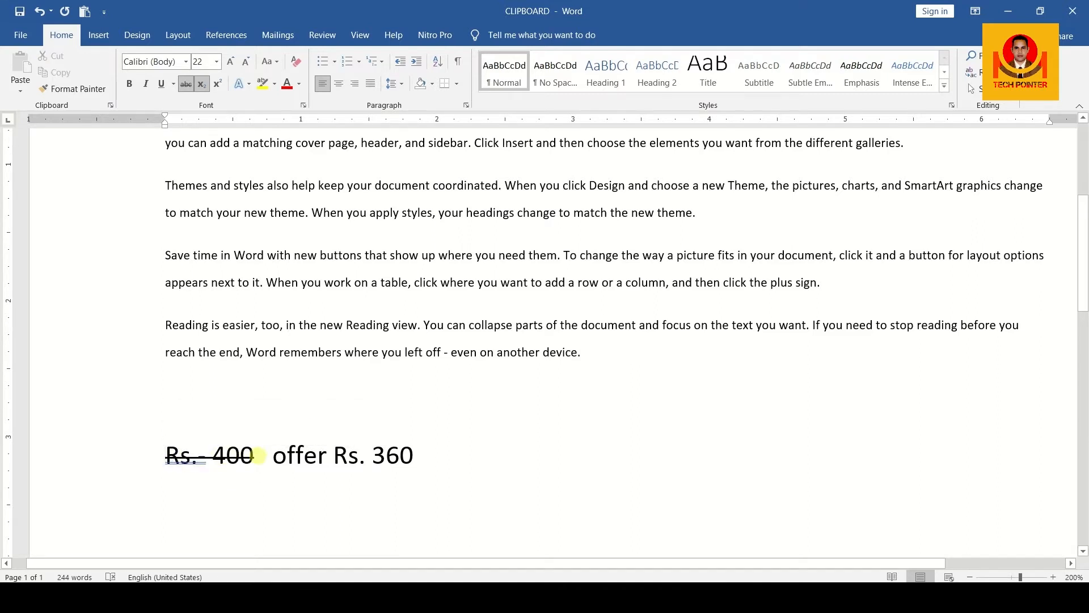
click(203, 86)
Step: Type H2O on a new line, make its 2 a subscript, and place the cursor after it
key(Return)
scroll(408, 454, down, 1)
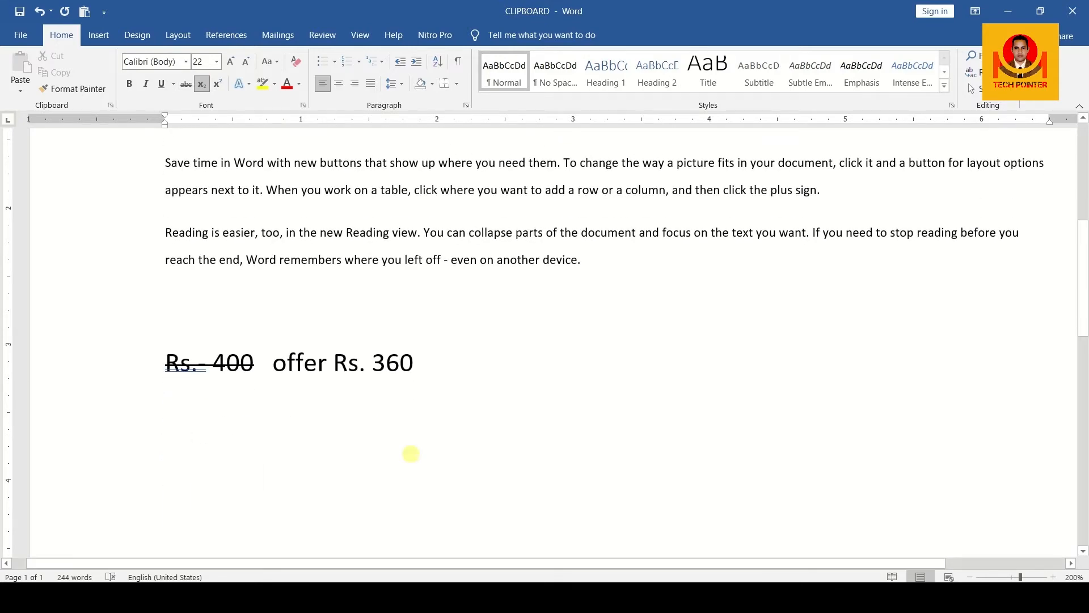
scroll(419, 471, down, 1)
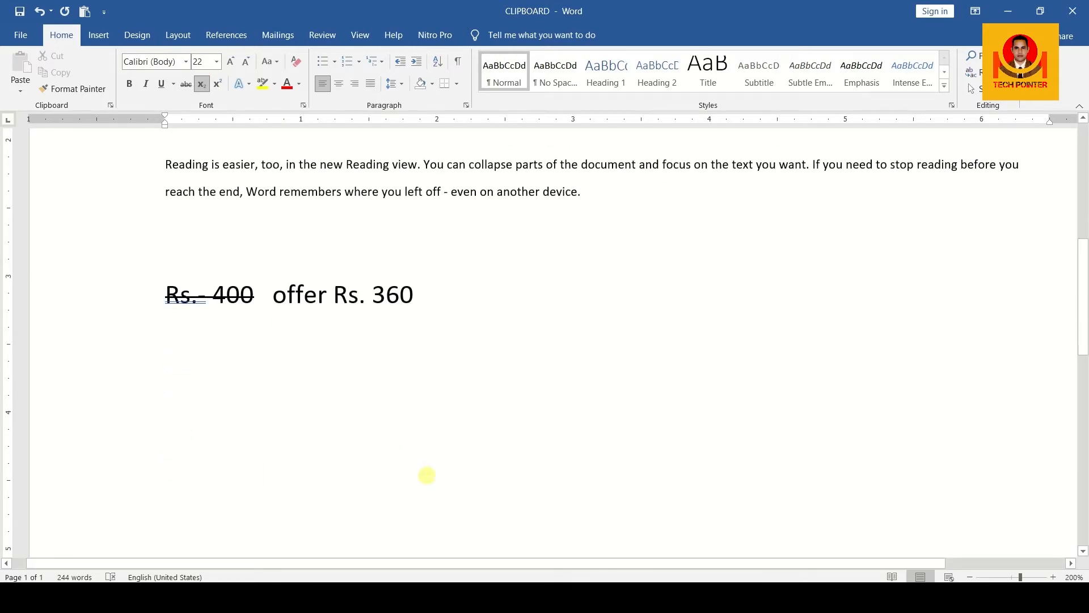
text(H2O)
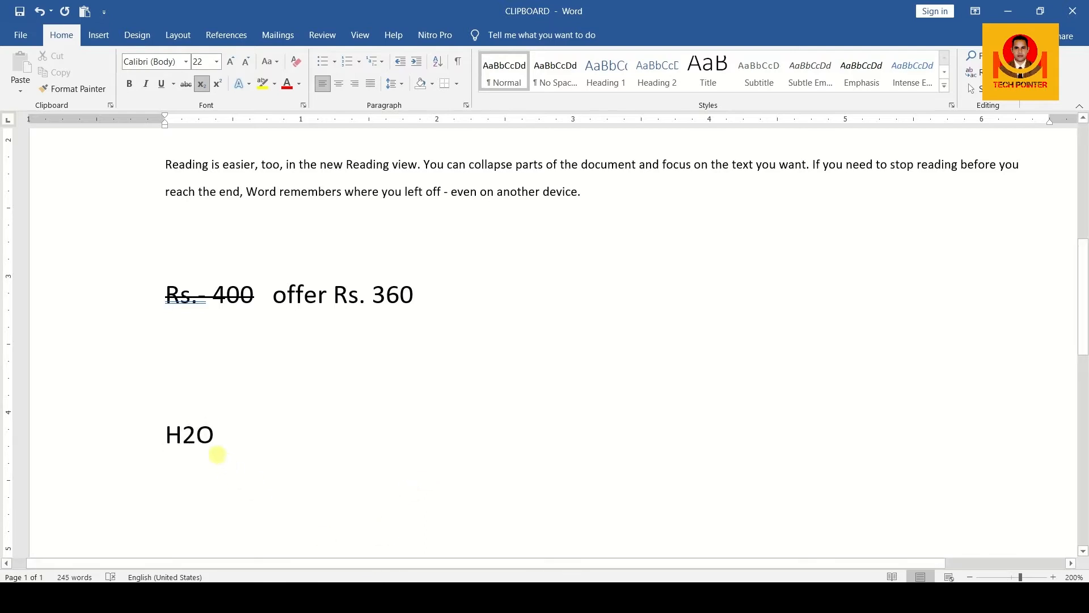
drag(186, 435, 192, 437)
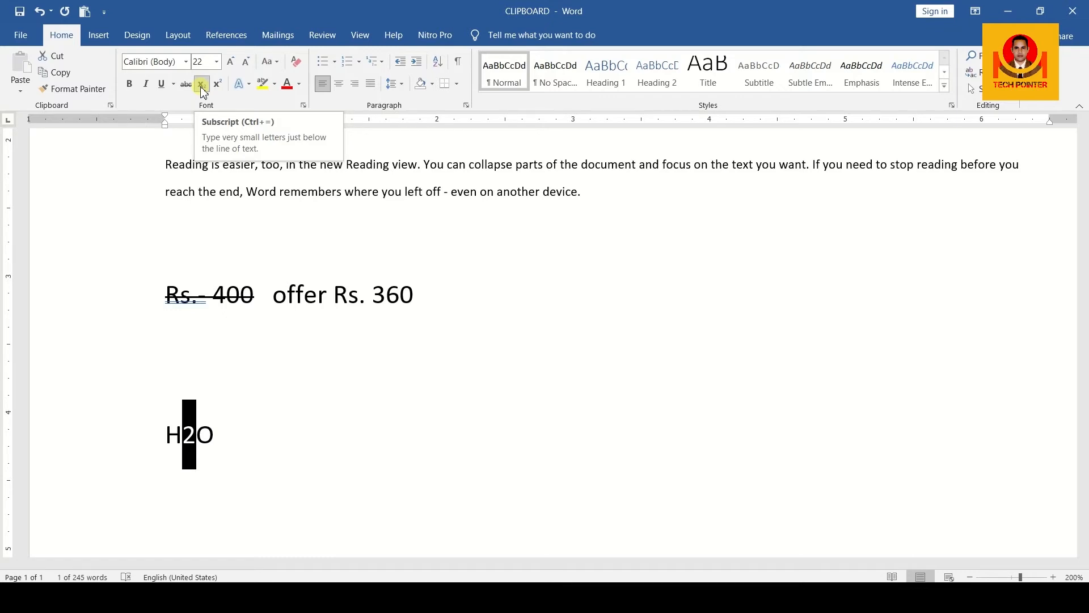
click(202, 89)
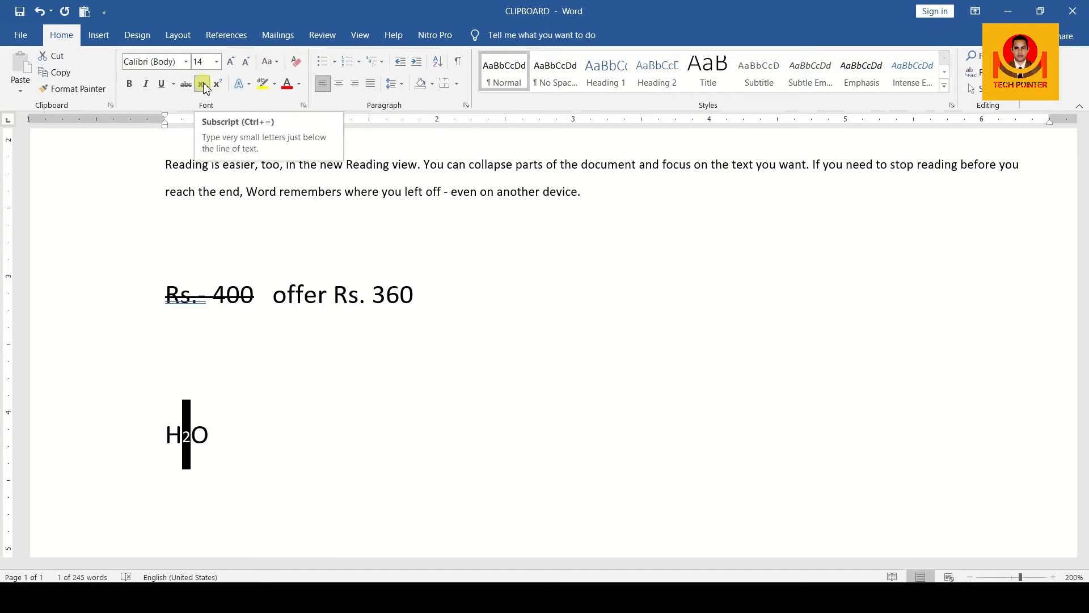
click(187, 436)
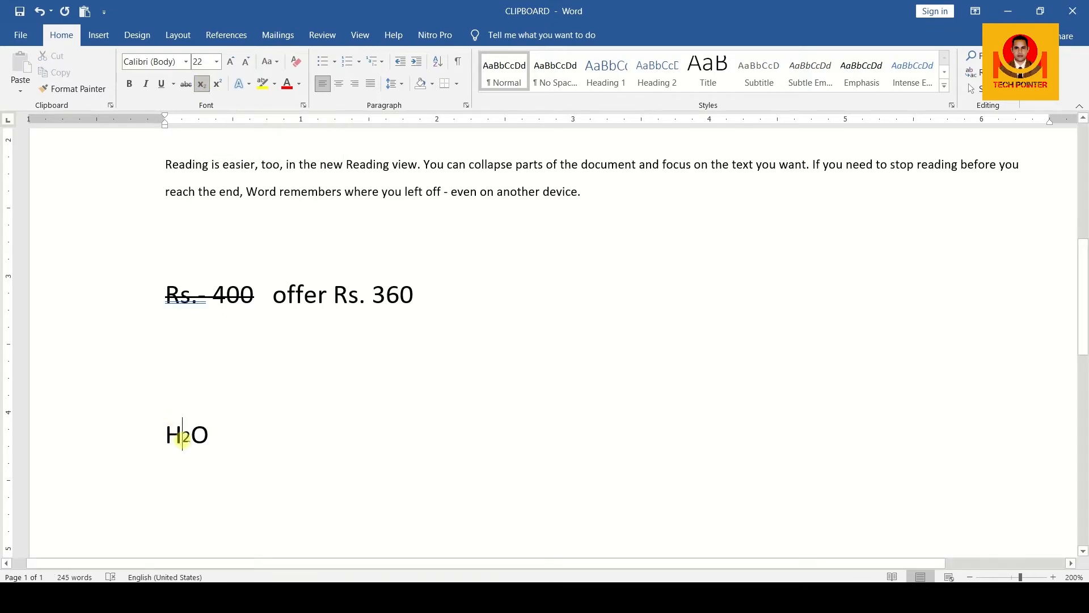
mouse_move(182, 435)
mouse_down()
mouse_move(191, 435)
mouse_move(171, 437)
mouse_up()
click(205, 435)
click(205, 437)
click(221, 433)
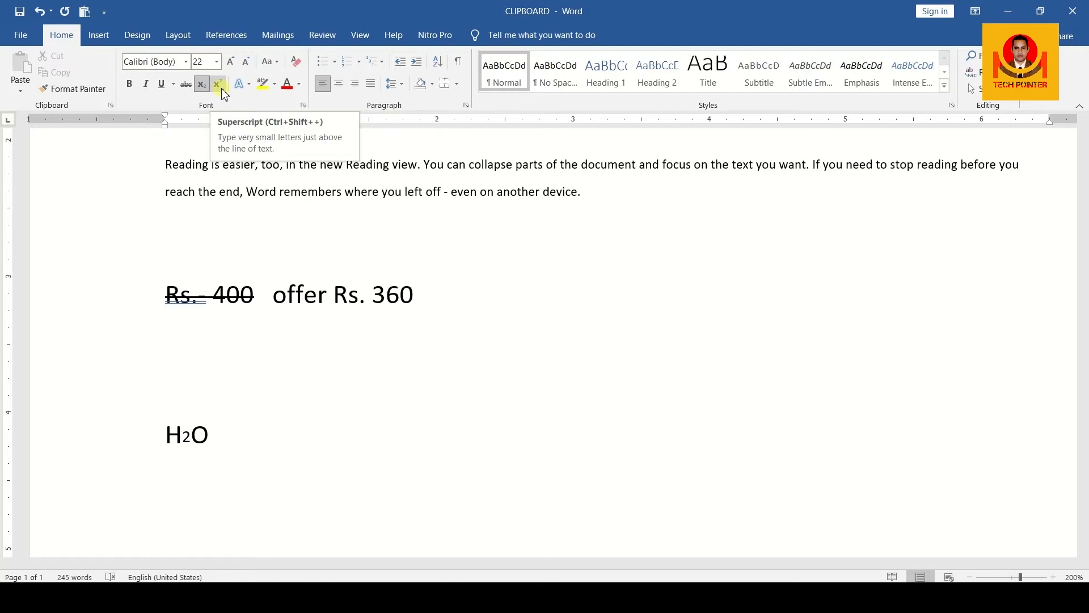
Step: Type 12TH after H₂O, make TH superscript, and reduce its font size twice
text(12)
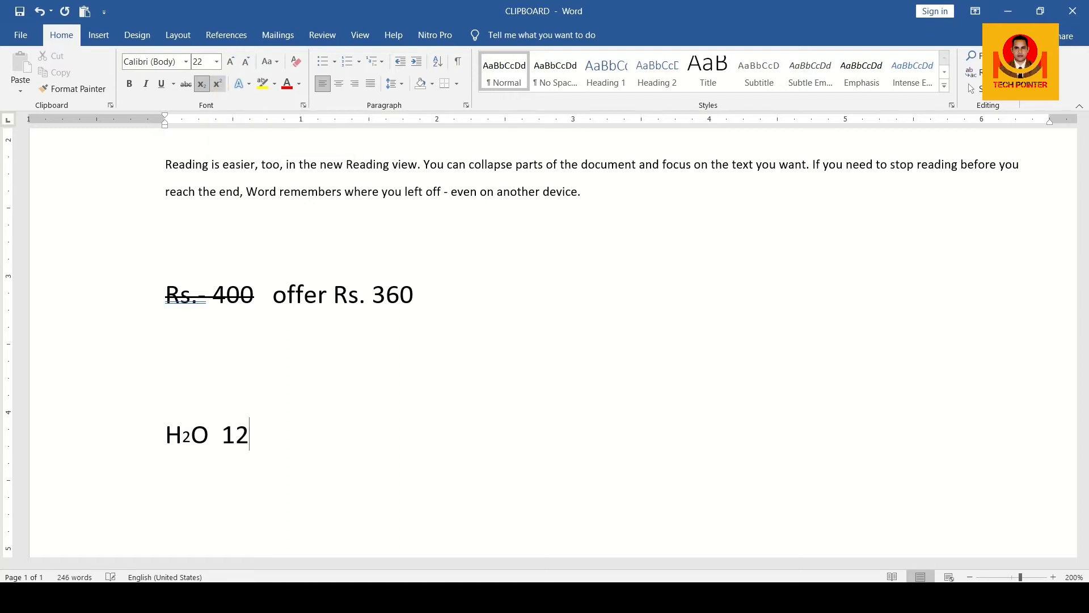
text(TH)
drag(251, 433, 280, 434)
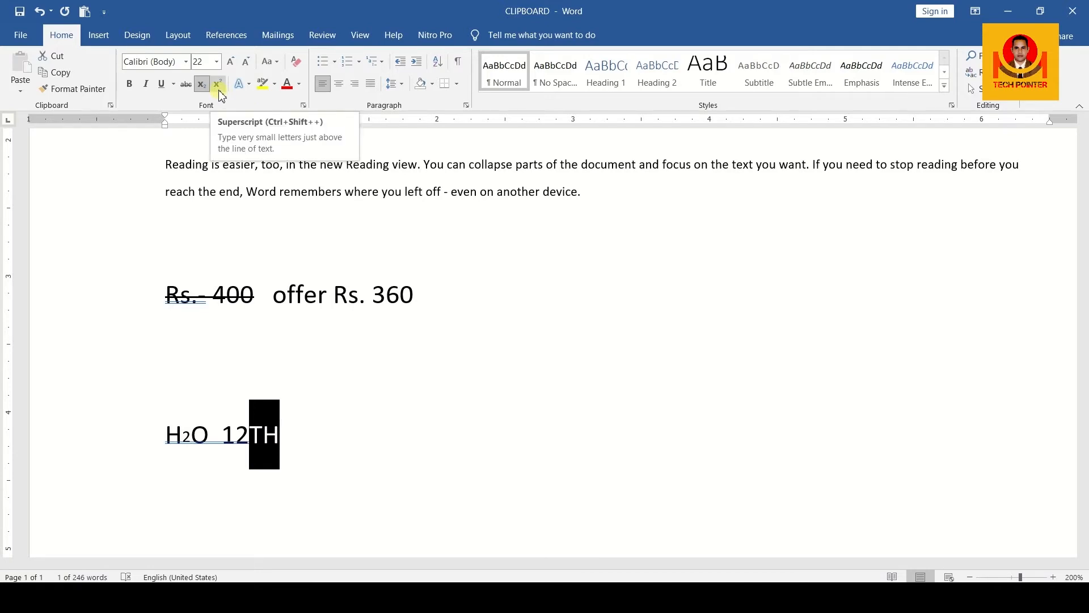
click(218, 84)
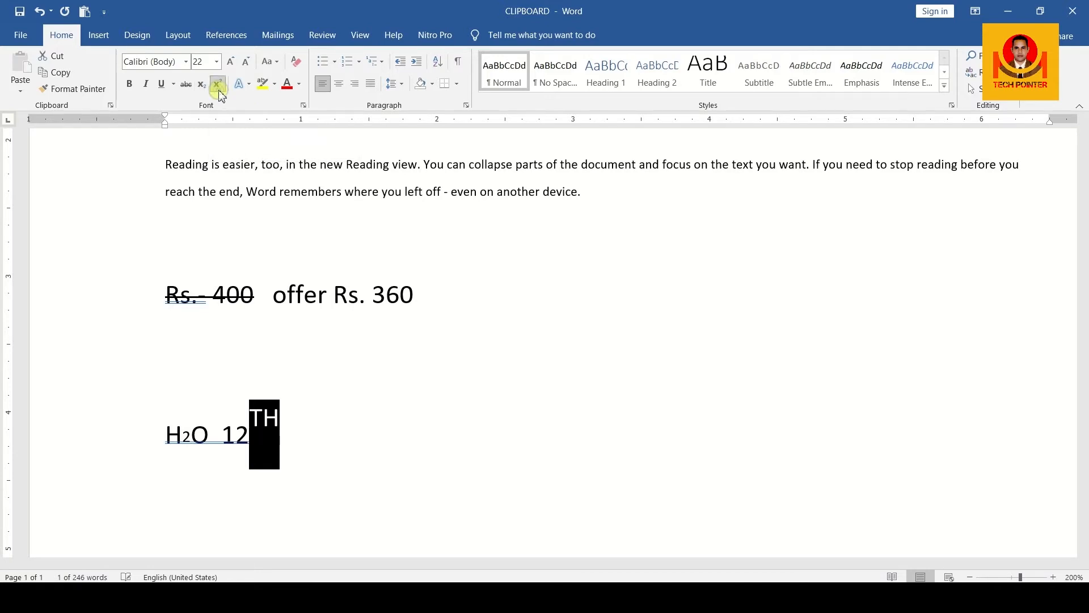
click(283, 434)
drag(250, 419, 281, 425)
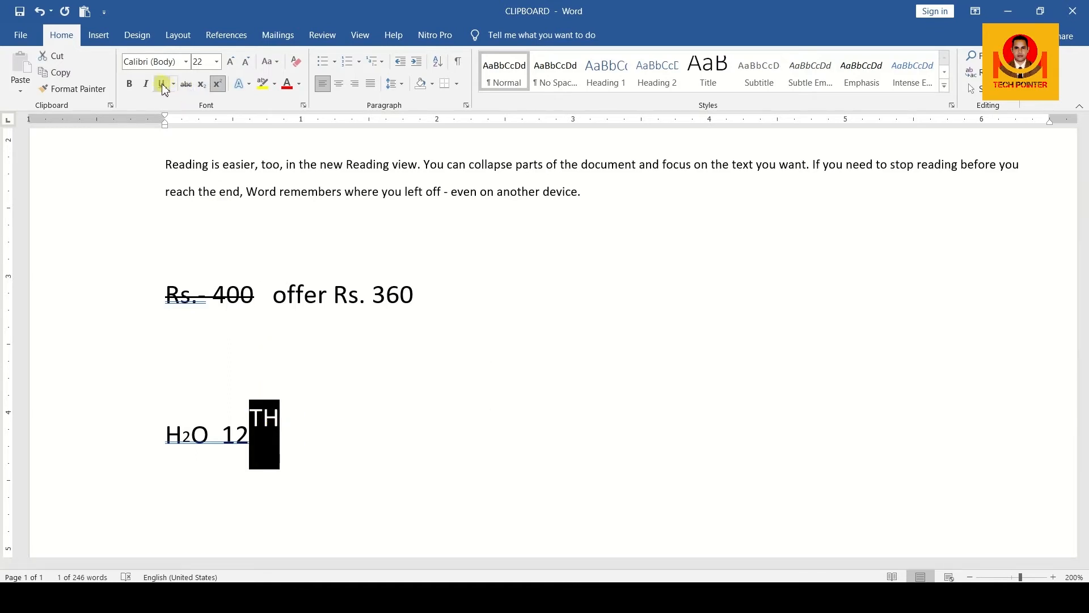
click(245, 63)
click(246, 64)
click(246, 63)
click(246, 63)
click(246, 63)
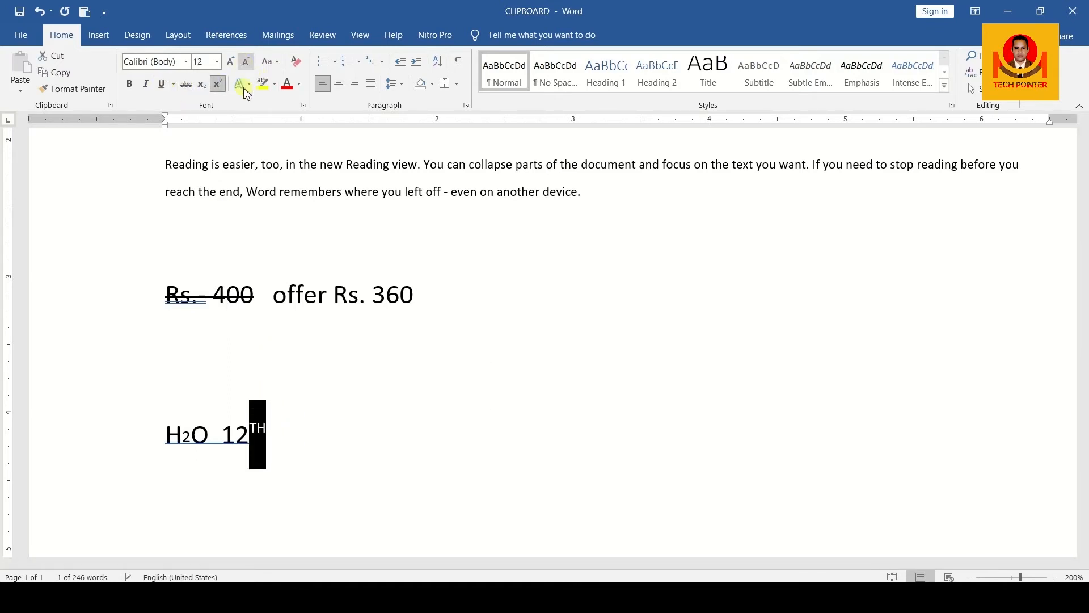
click(276, 452)
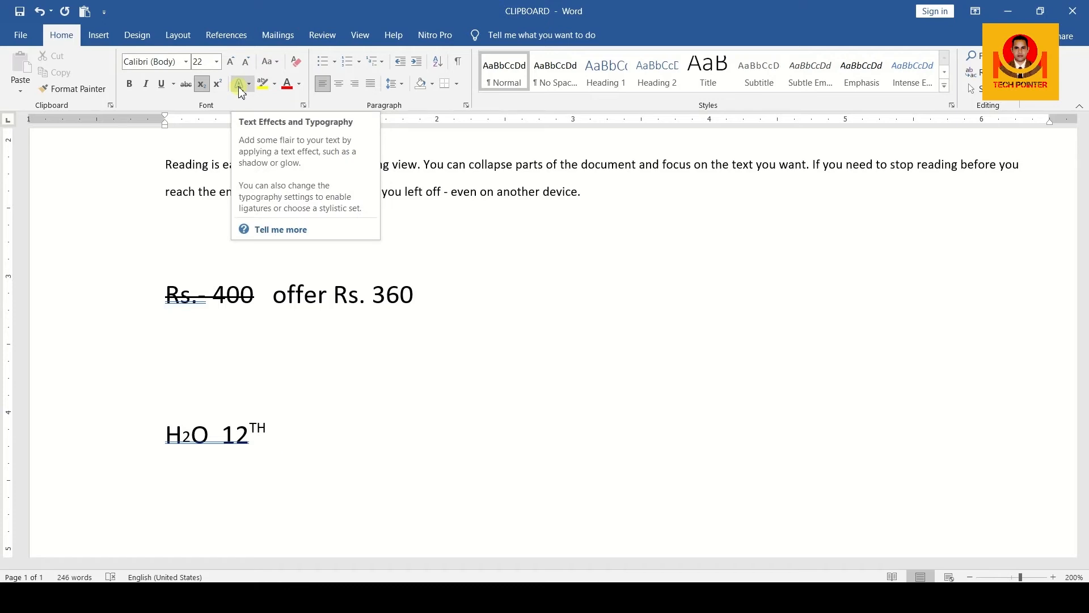
Step: Type TECHPOINTER on a new line and enlarge it to 80 pt
key(Return)
key(Return)
key(Return)
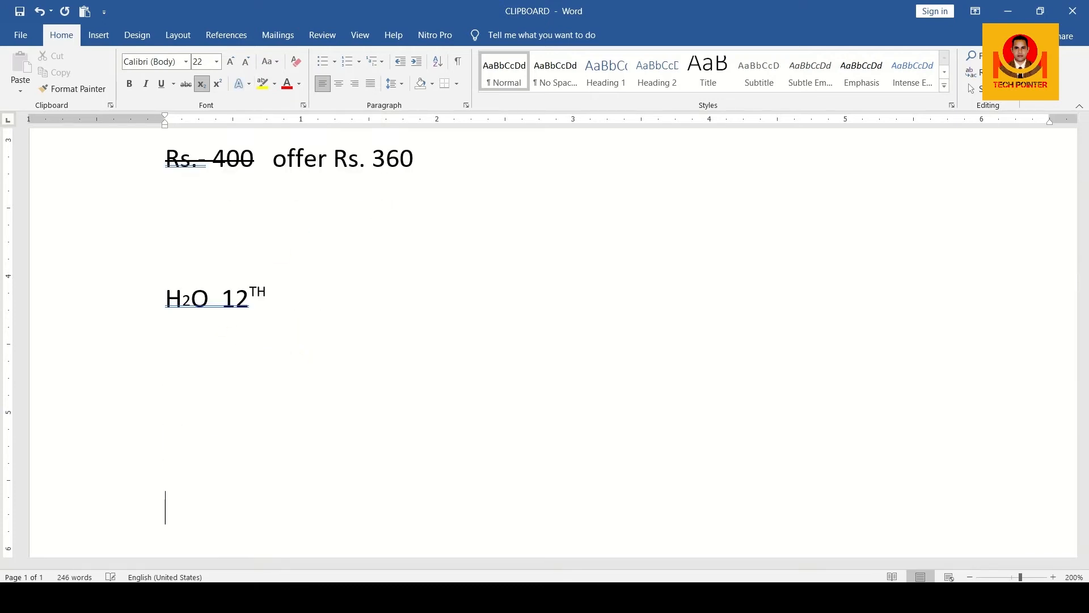
text(TECH)
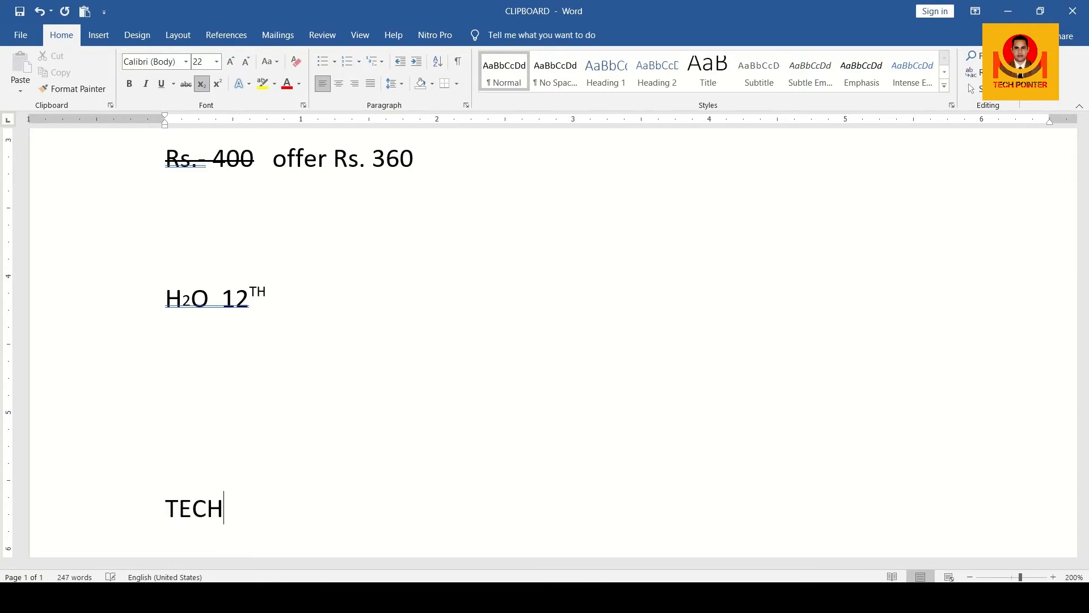
text(POINTER)
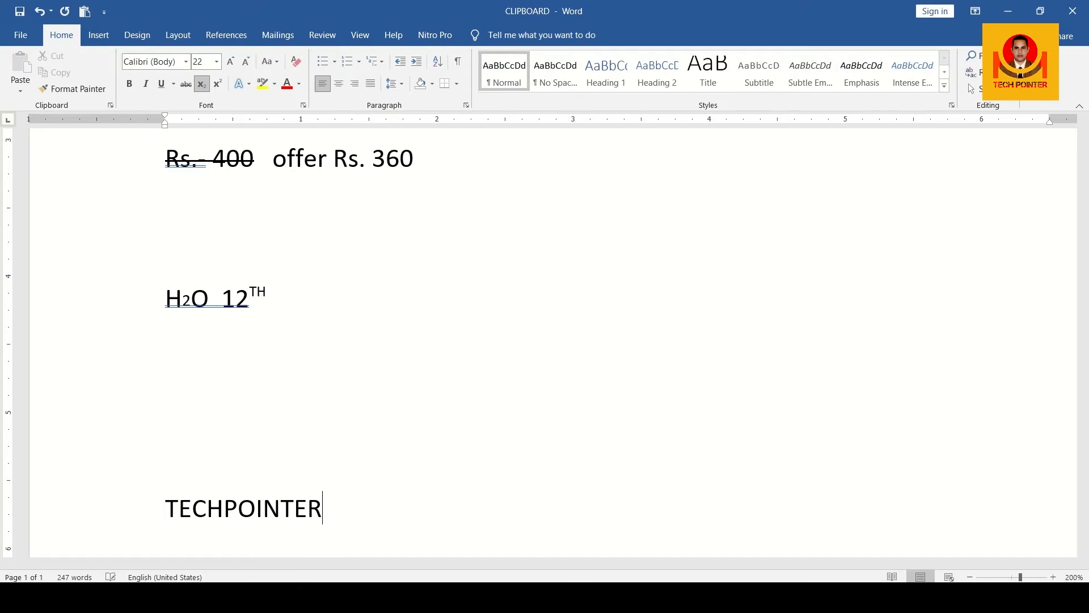
key(Return)
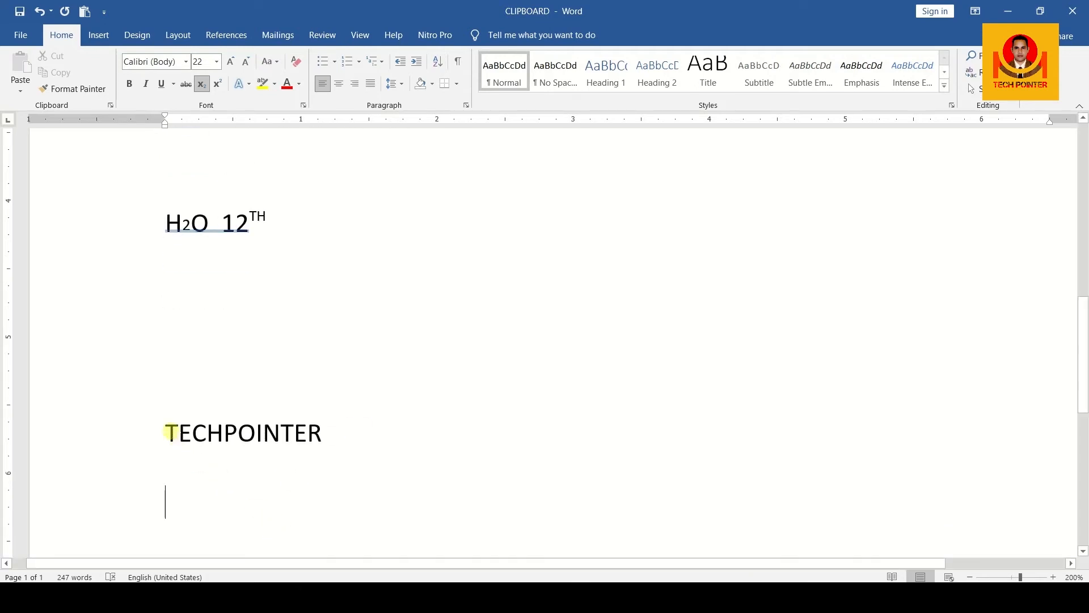
drag(166, 432, 360, 430)
click(232, 62)
click(232, 62)
click(232, 62)
click(232, 63)
click(232, 62)
click(232, 62)
click(232, 62)
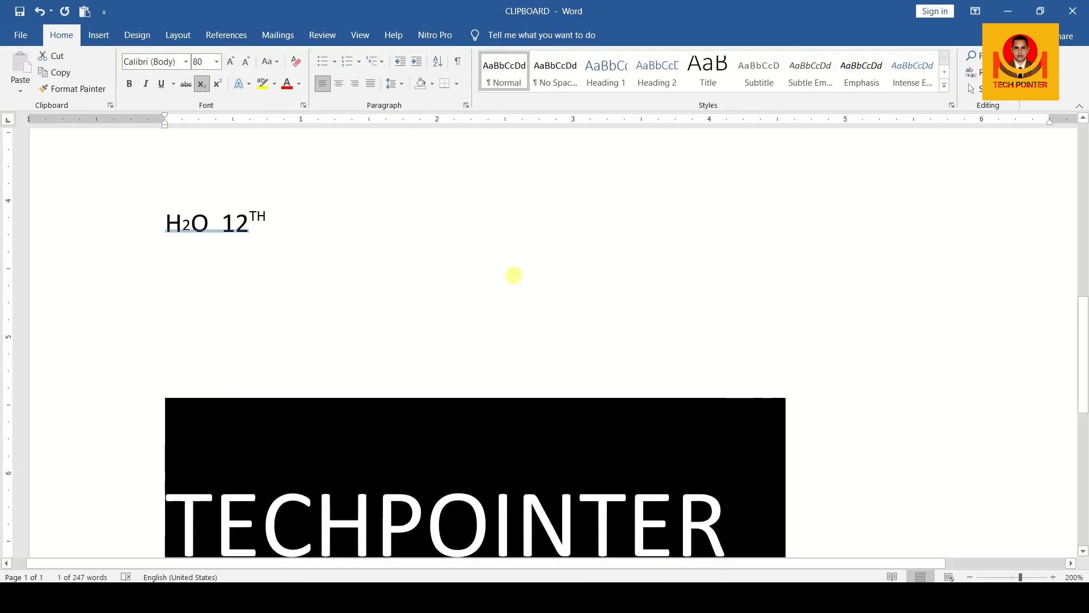
scroll(498, 296, down, 3)
click(498, 296)
Step: Apply the black fill, blue hard shadow text effect to TECHPOINTER
drag(187, 311, 716, 306)
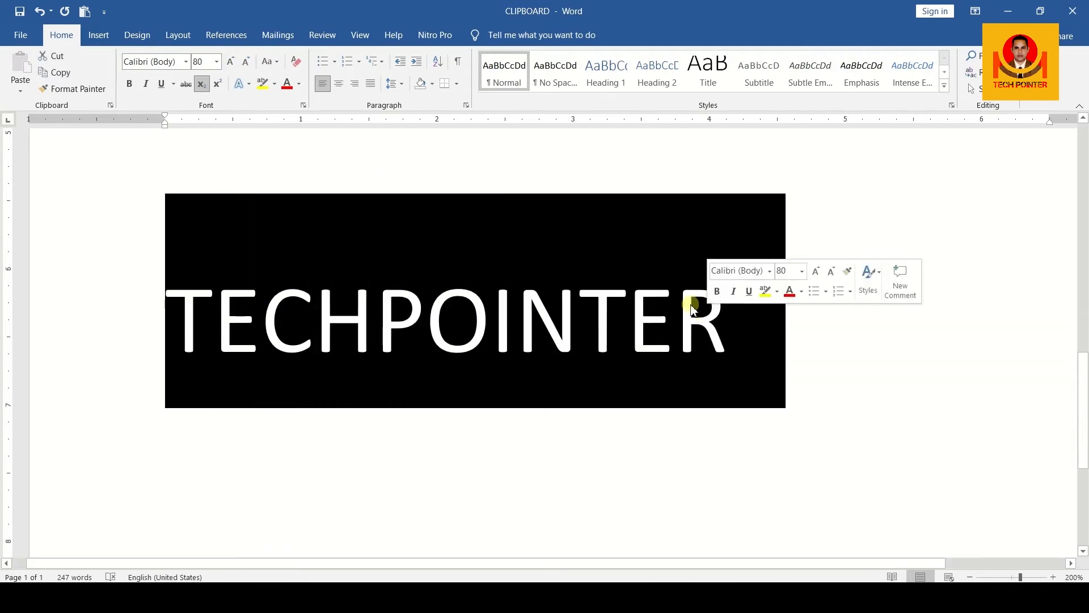
click(250, 85)
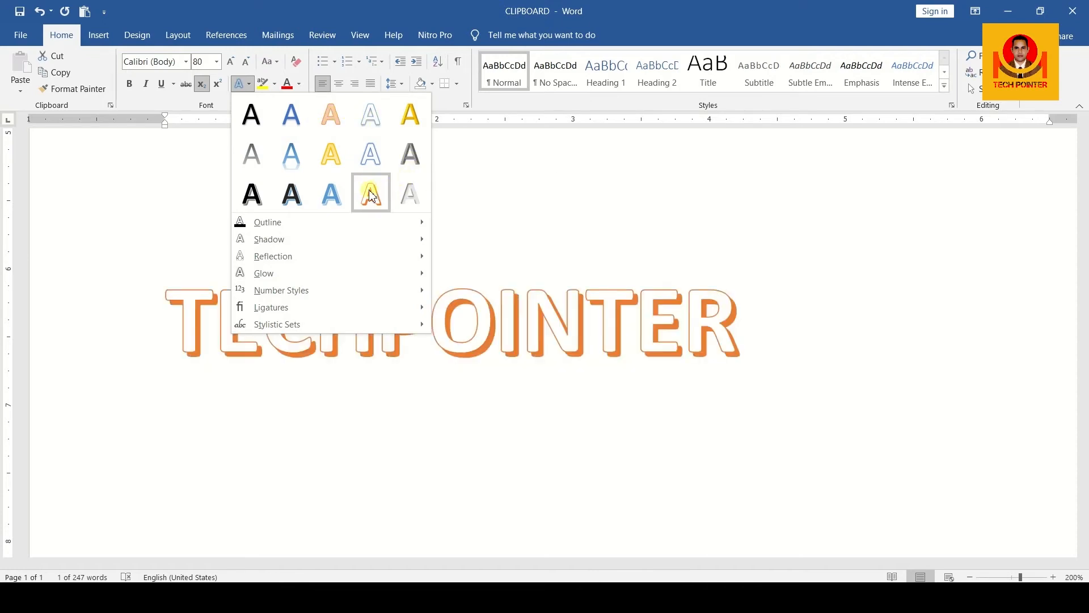
click(298, 195)
click(393, 362)
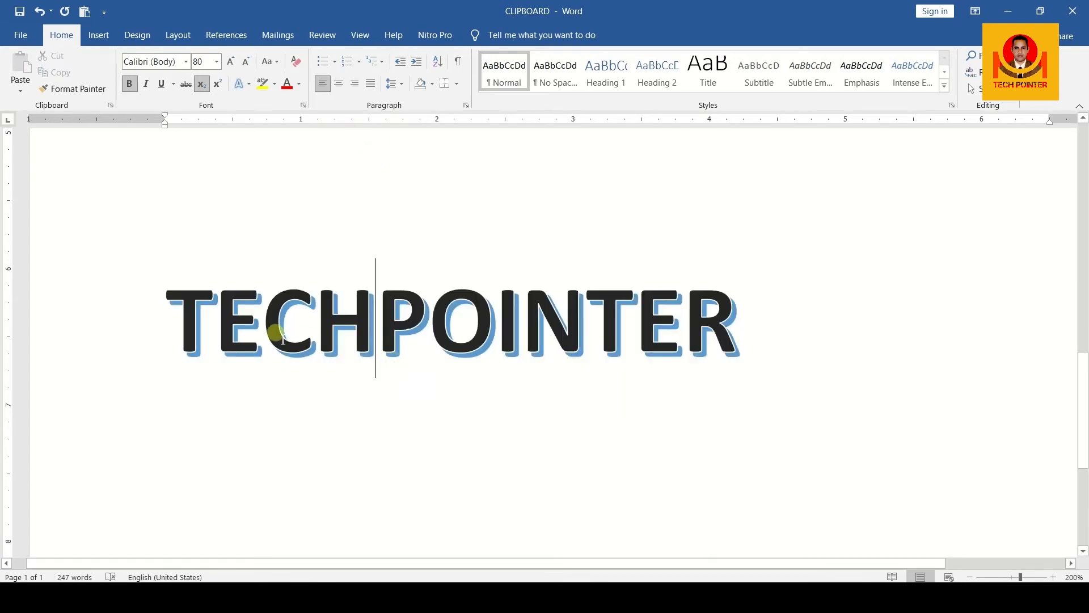
drag(187, 318, 165, 305)
click(737, 329)
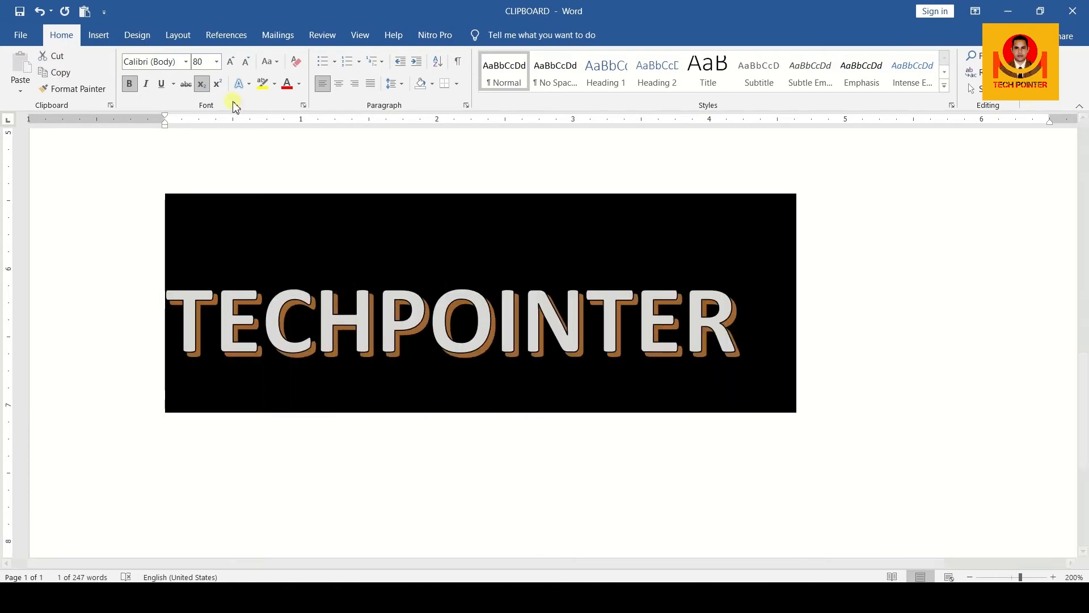
Step: Browse the Text Effects Outline colour, Weight and Dashes options for TECHPOINTER without applying any
click(249, 85)
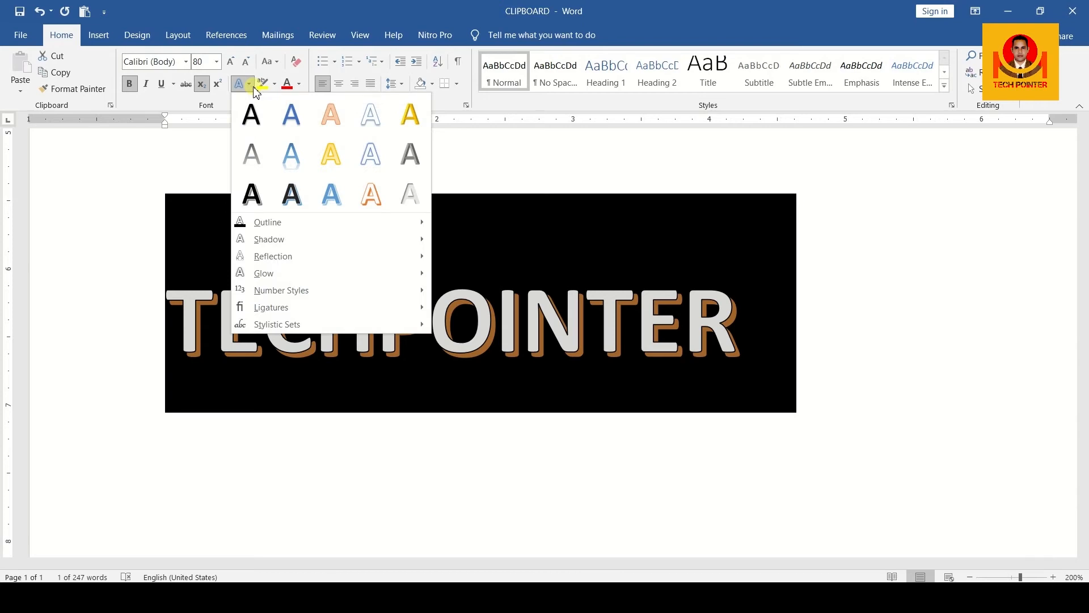
mouse_move(287, 226)
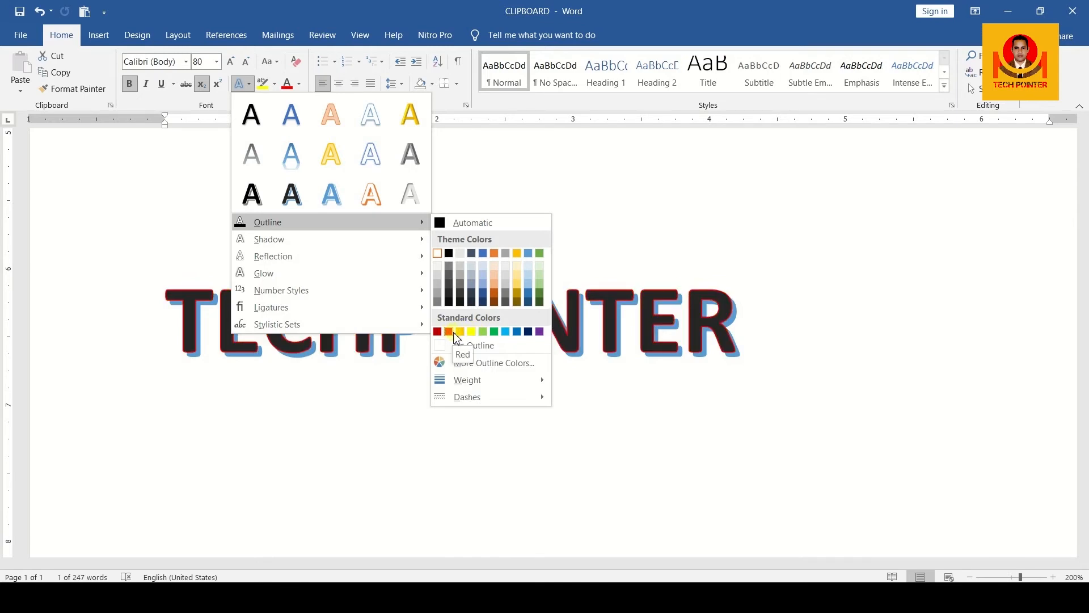
mouse_move(482, 390)
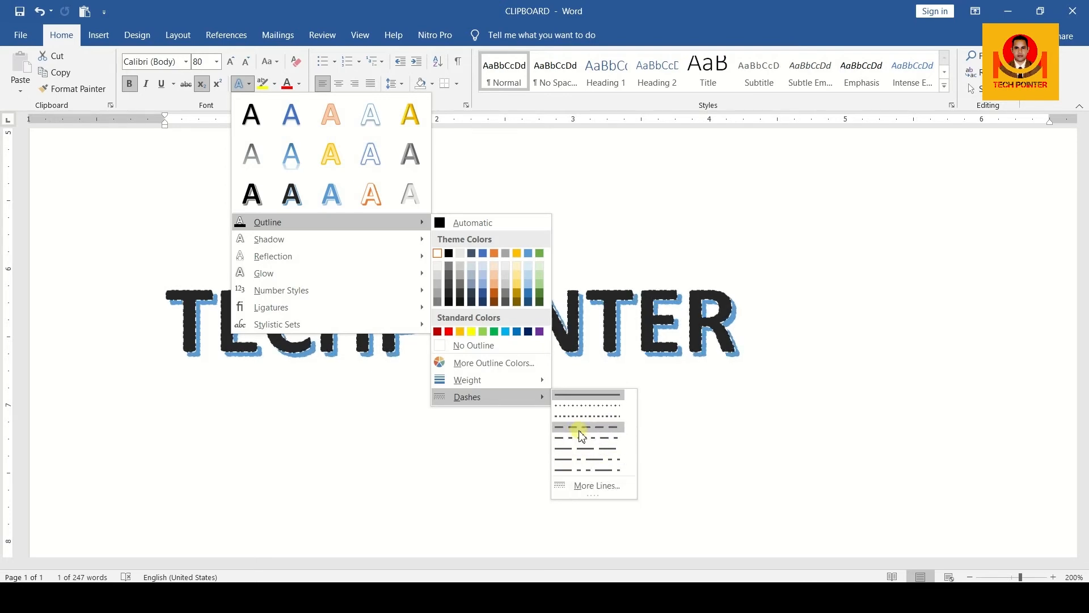
mouse_move(390, 247)
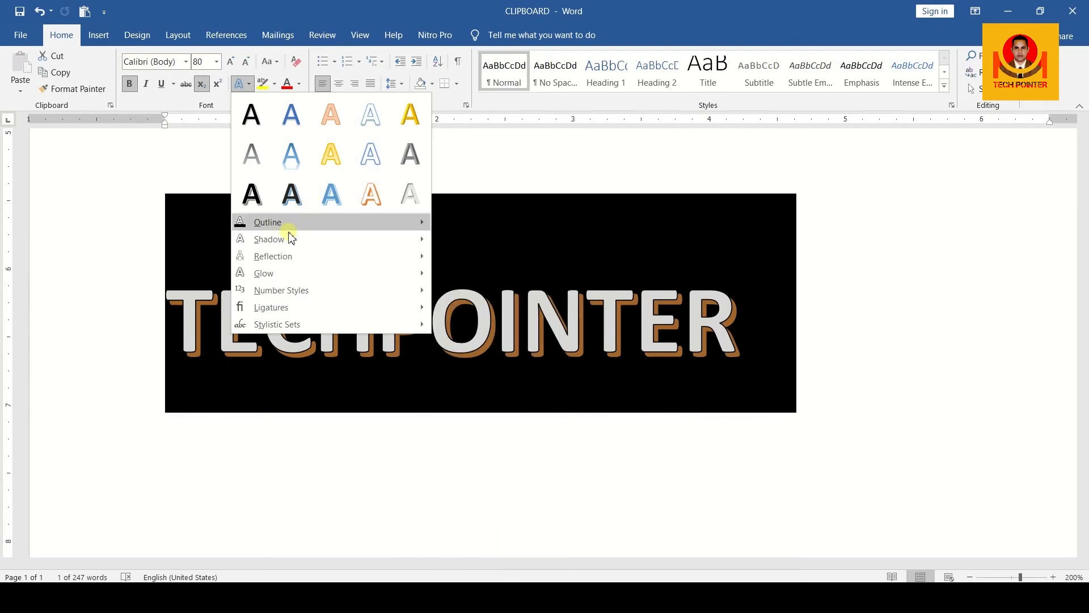
mouse_move(273, 257)
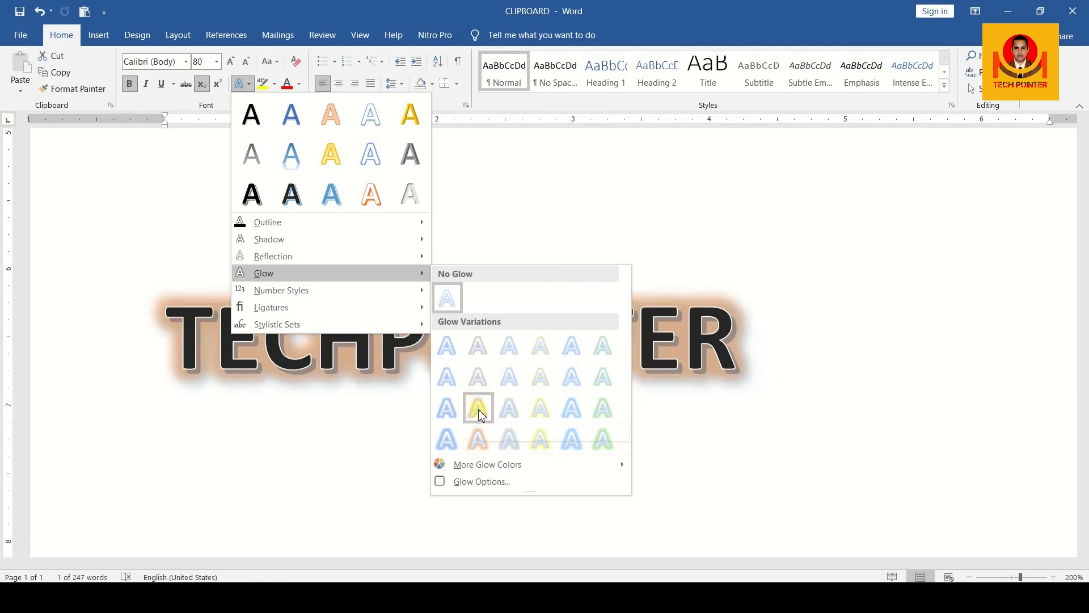
click(478, 409)
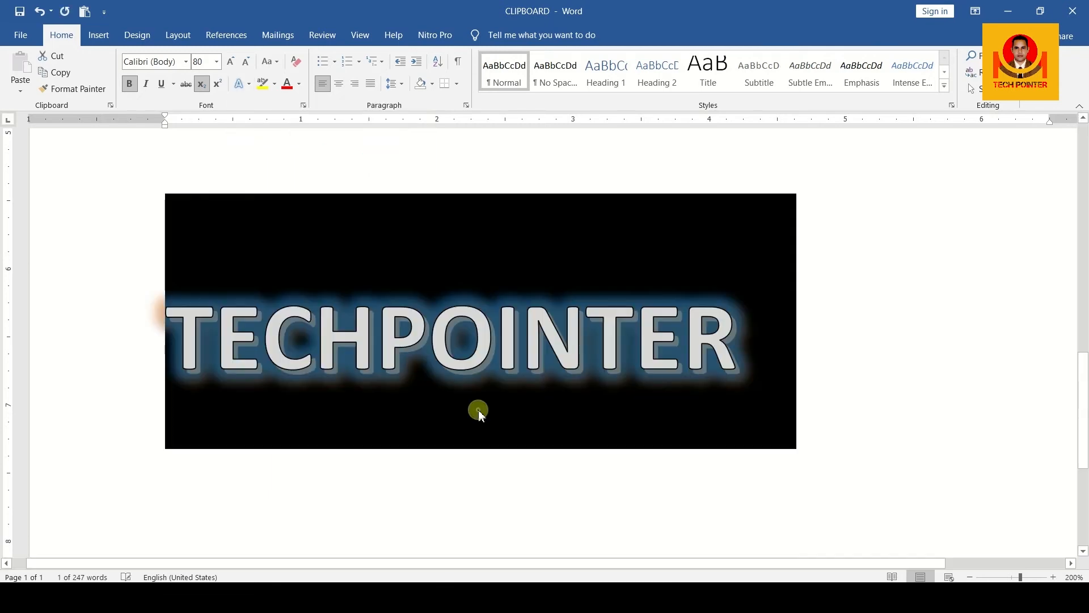
click(819, 278)
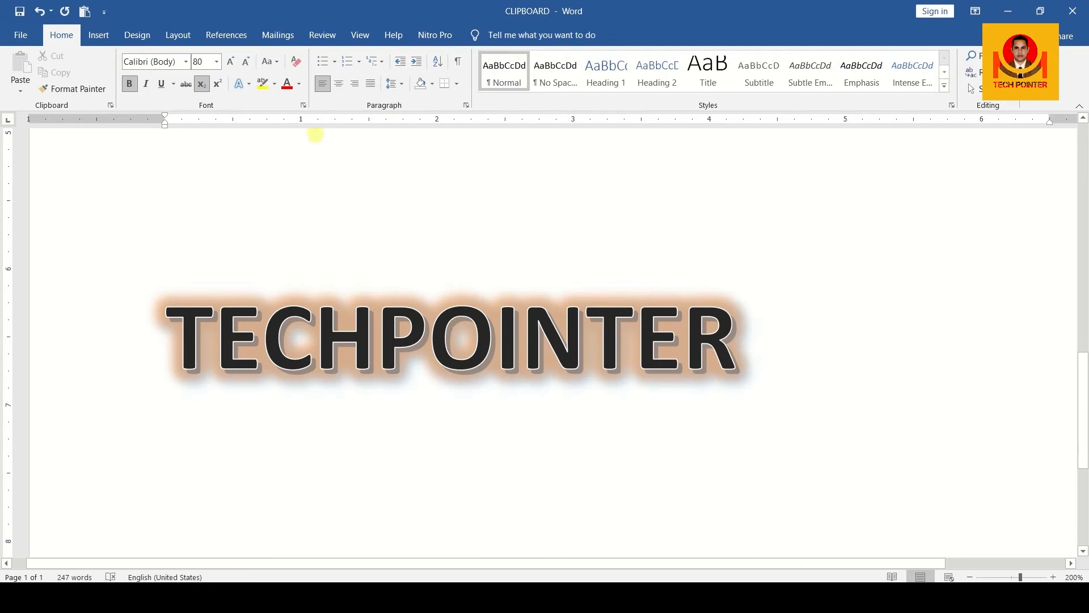
click(192, 325)
drag(194, 325, 757, 347)
click(790, 369)
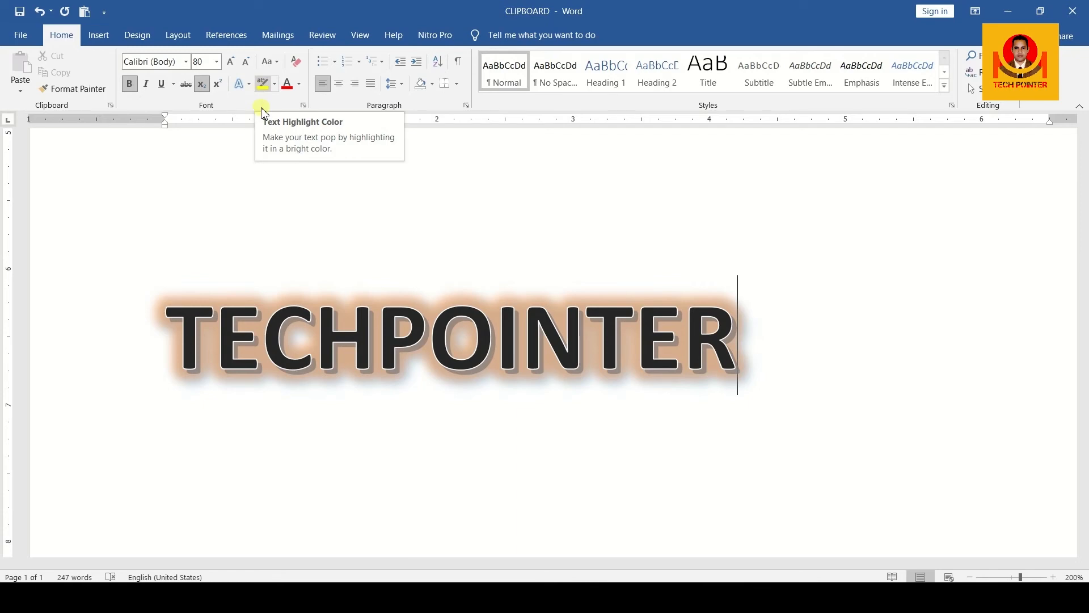
Step: Highlight the word 'document' in the second paragraph with the default yellow highlight
scroll(277, 224, up, 10)
scroll(277, 223, up, 3)
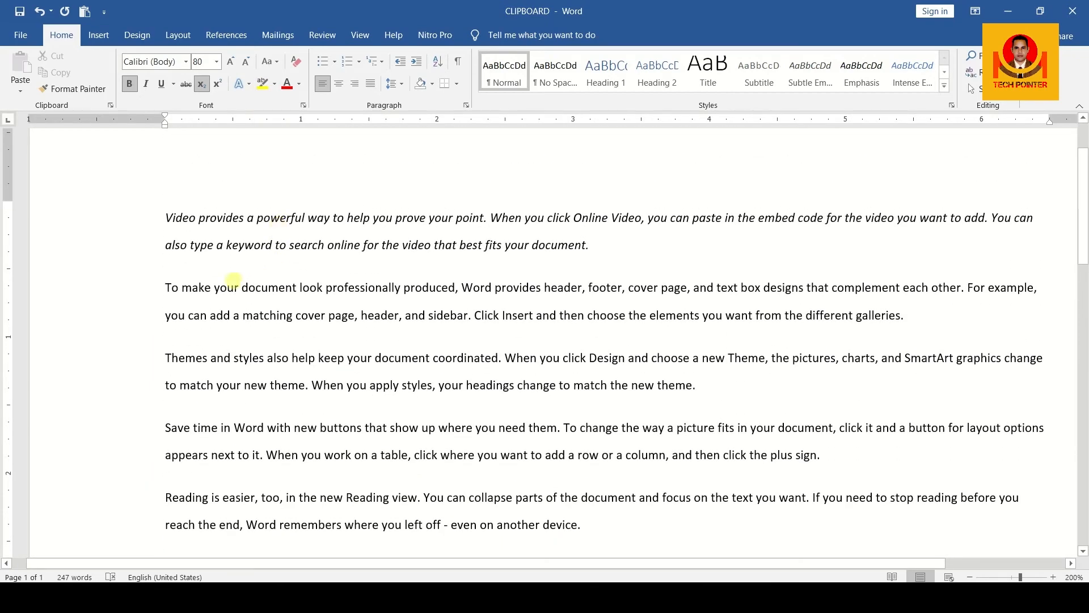
drag(242, 288, 301, 293)
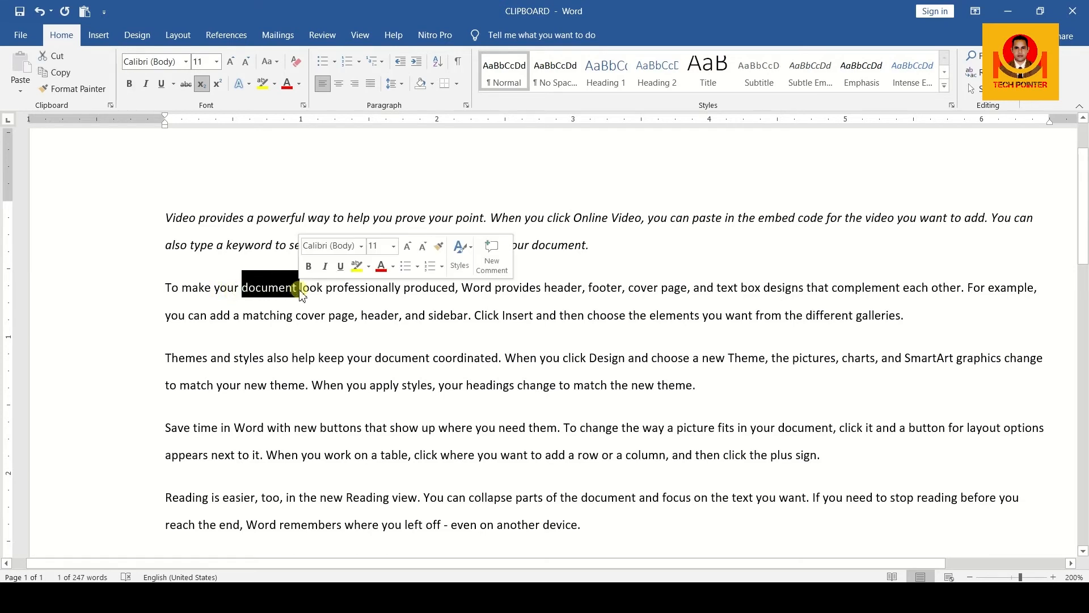
click(264, 85)
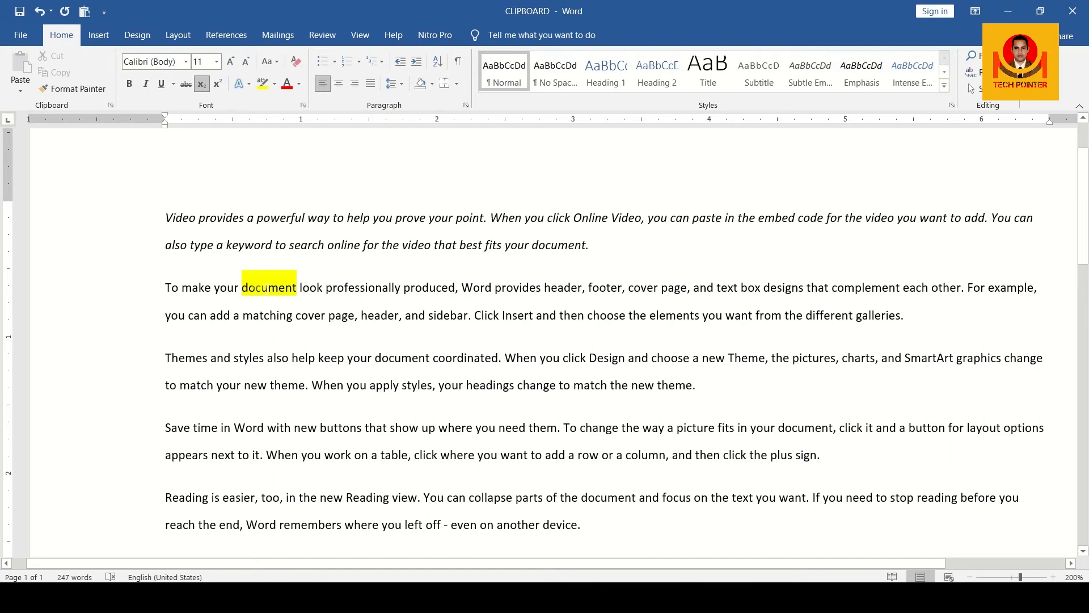
Step: Change the highlight on 'document' from yellow to red
drag(243, 287, 296, 287)
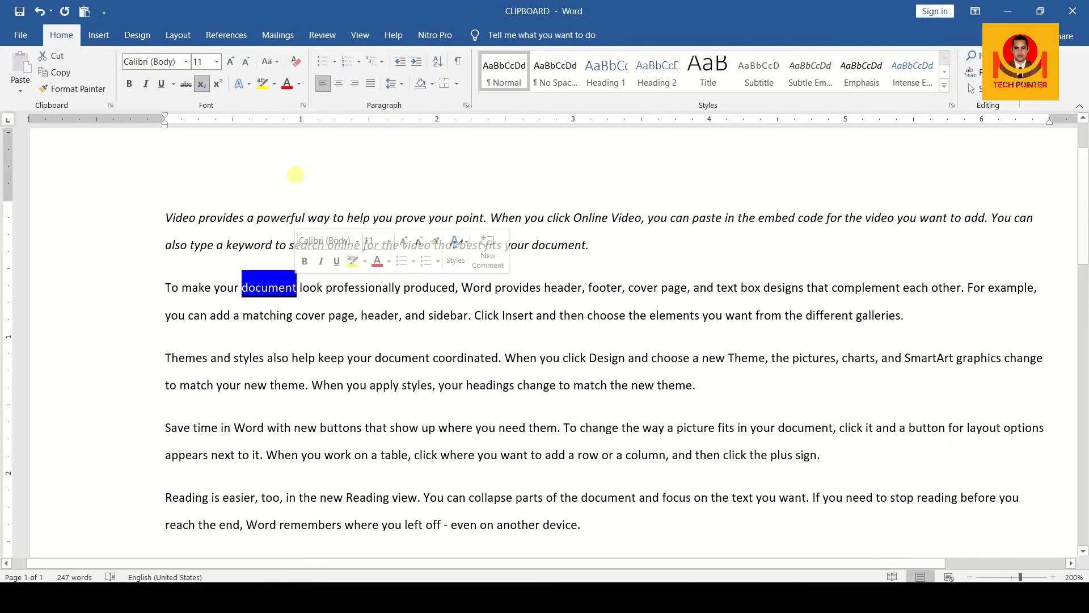
click(274, 85)
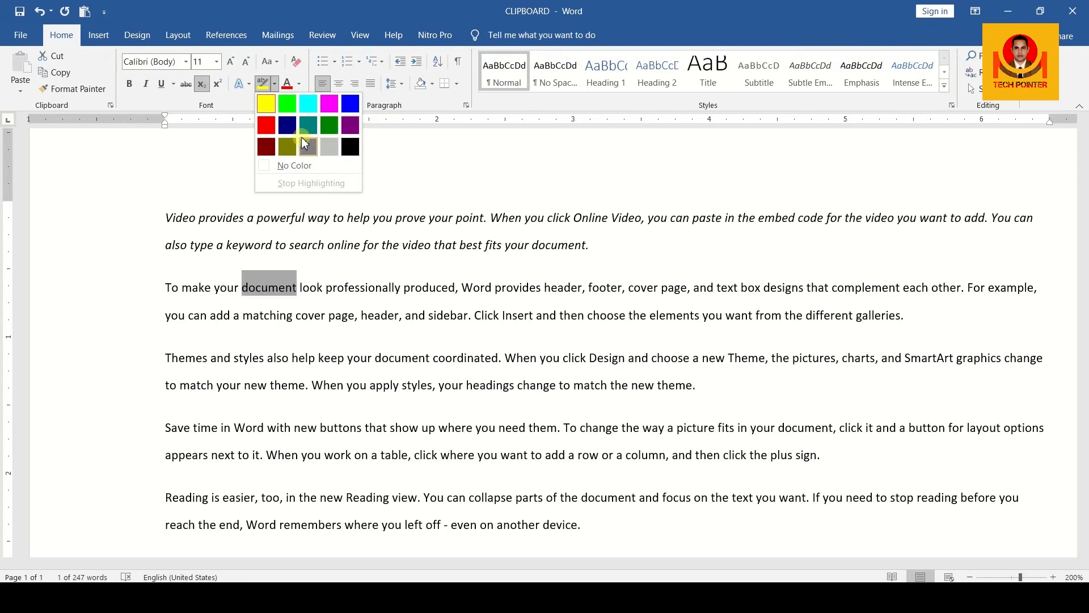
click(266, 124)
click(301, 278)
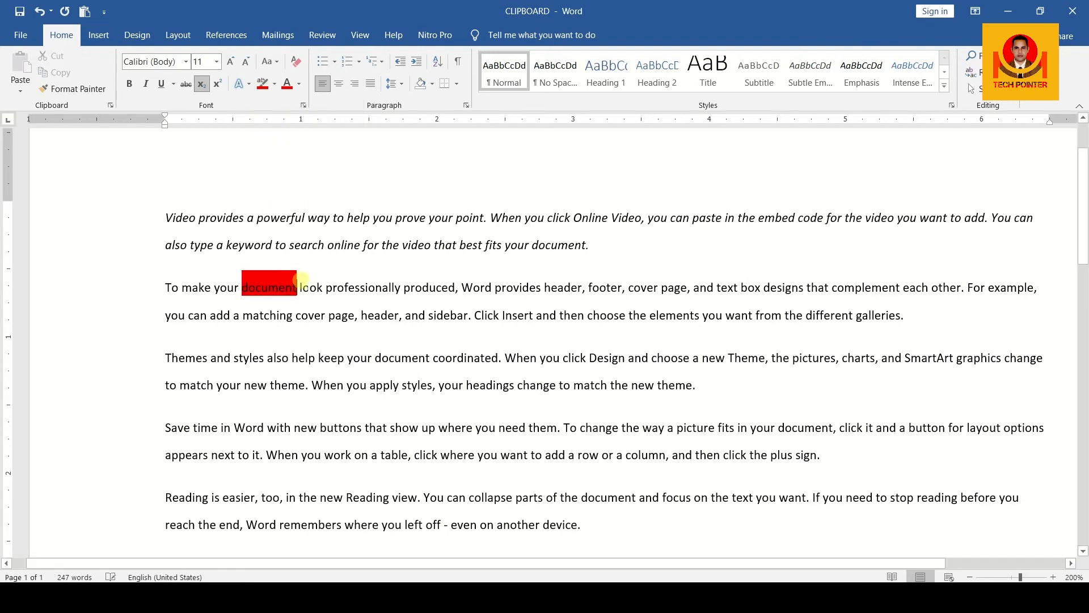
drag(244, 286, 288, 286)
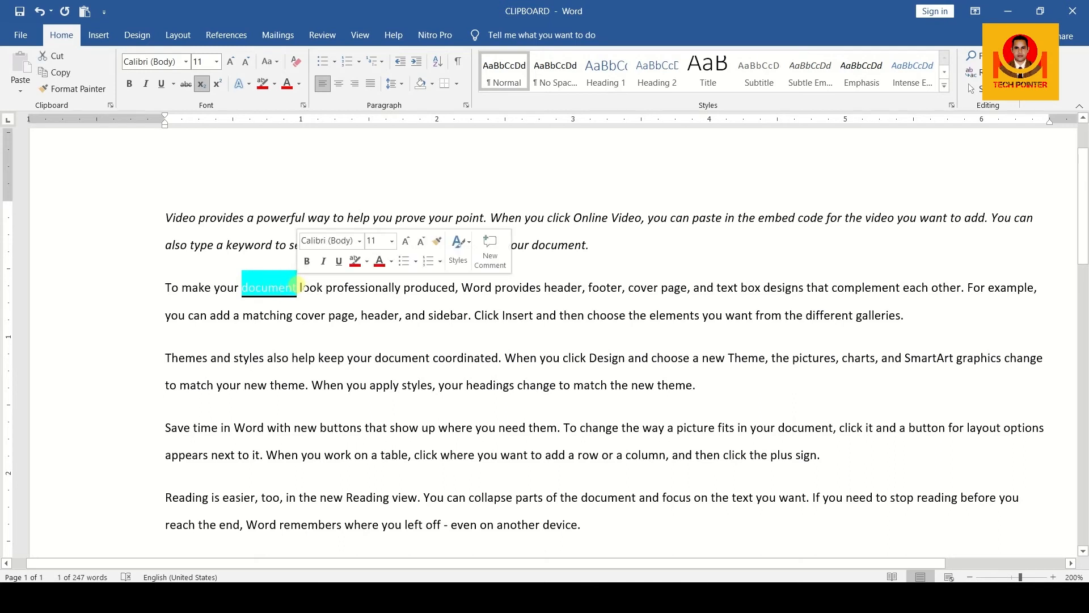
click(300, 287)
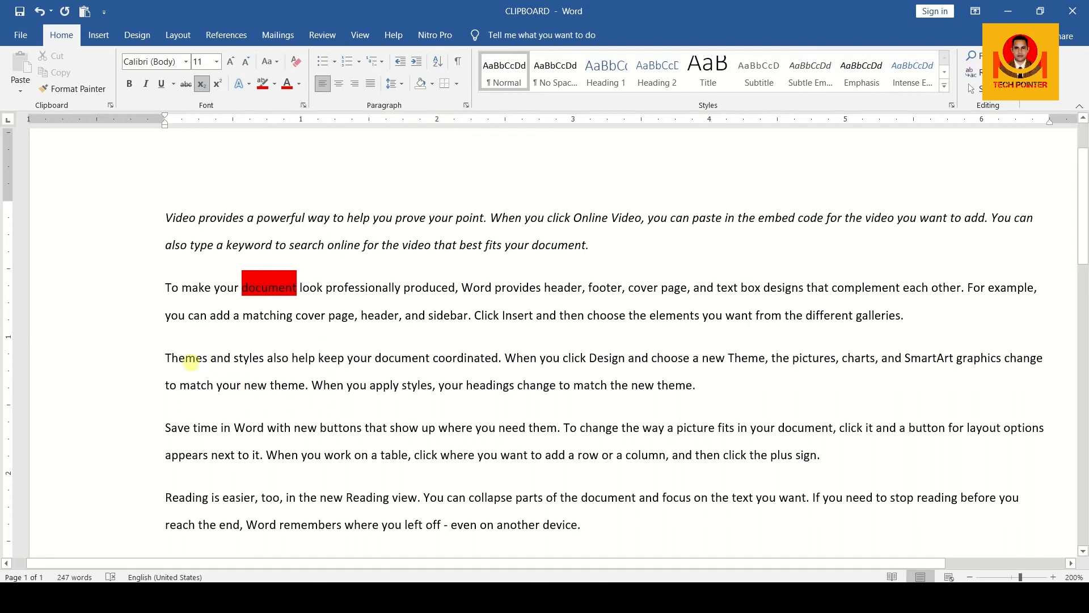
Step: Colour the Themes and styles paragraph text red
drag(173, 357, 536, 384)
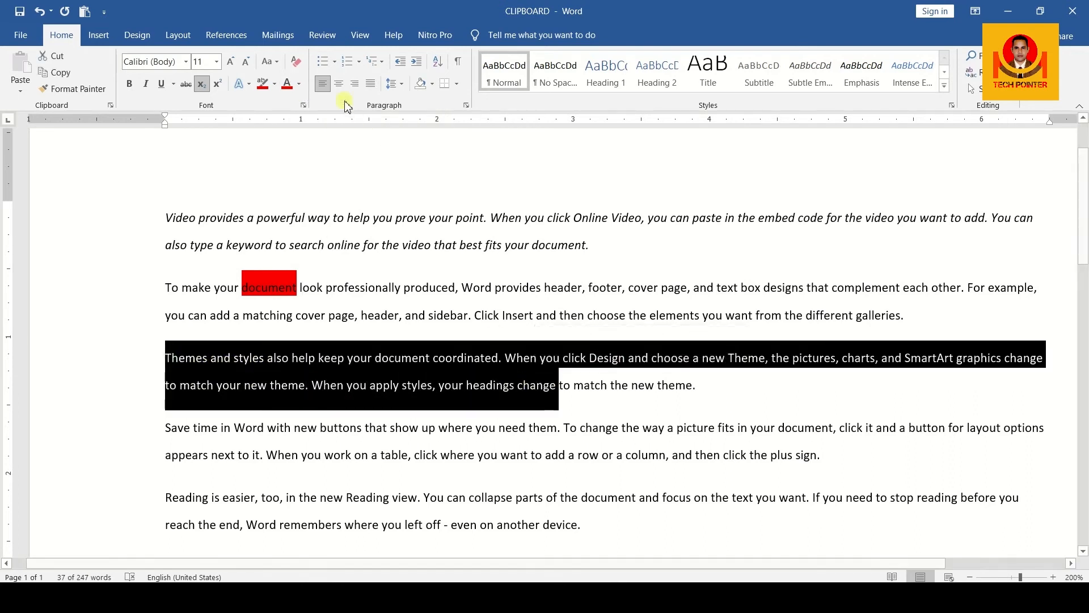
click(298, 85)
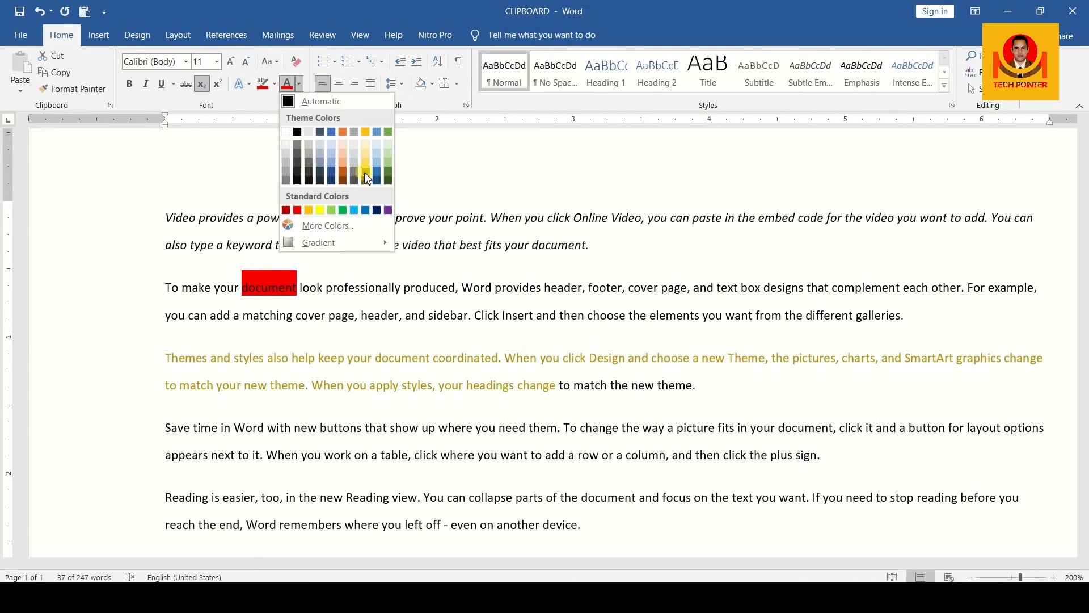
click(302, 213)
click(559, 390)
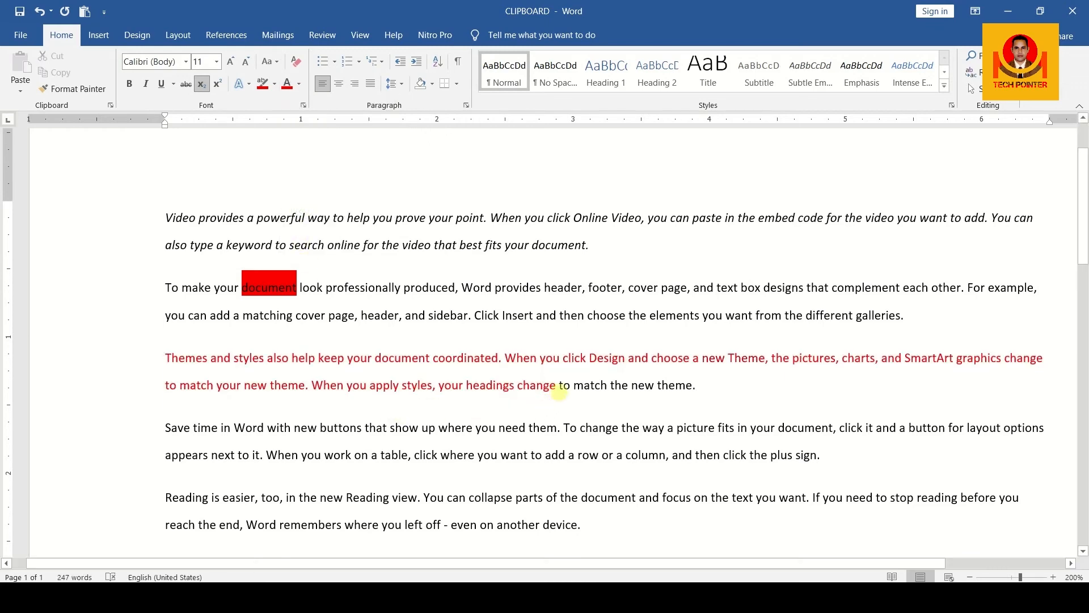
drag(558, 390, 202, 357)
click(202, 357)
Step: Apply a dark red gradient font colour to the whole Themes and styles paragraph
drag(169, 358, 697, 390)
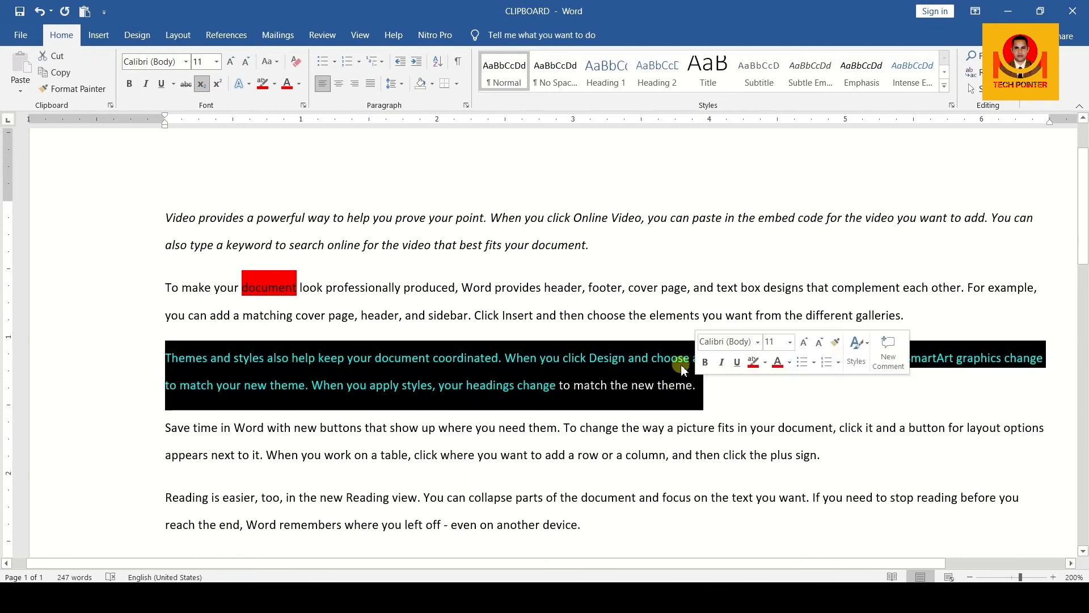
click(299, 84)
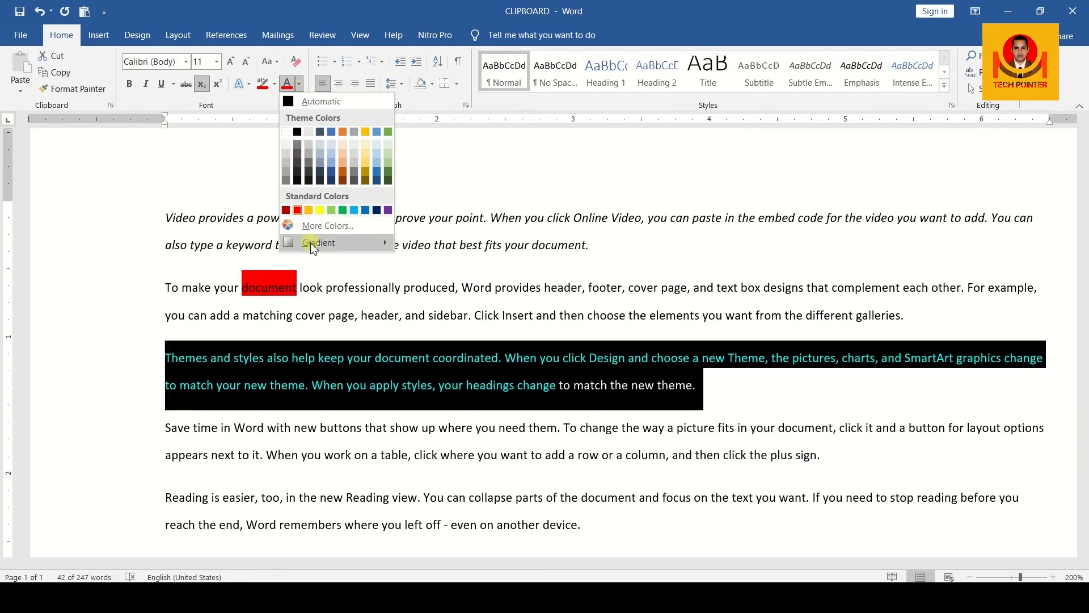
mouse_move(314, 245)
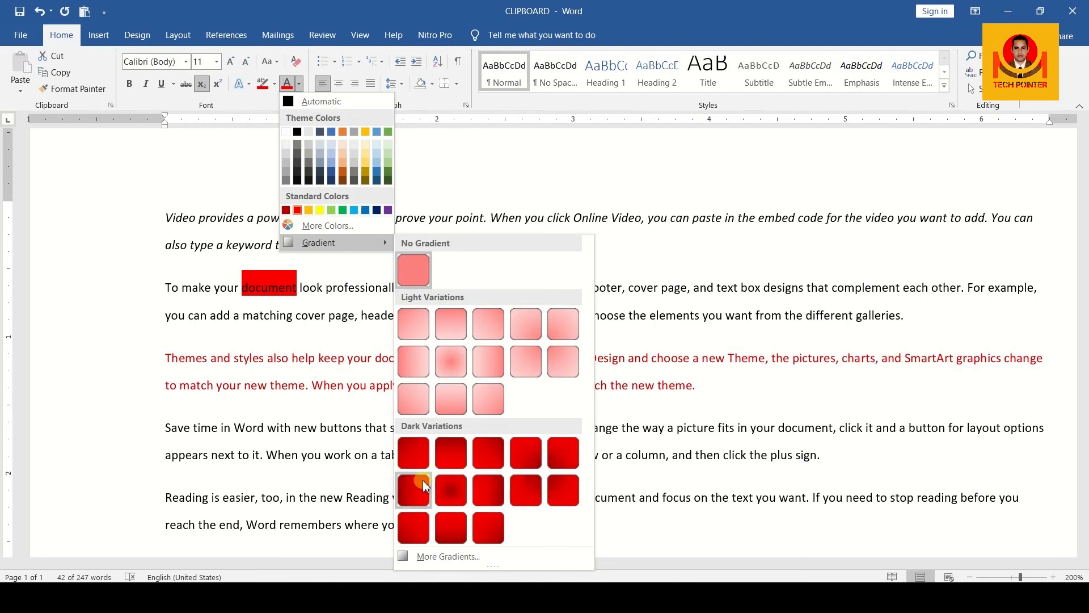
click(491, 506)
click(559, 377)
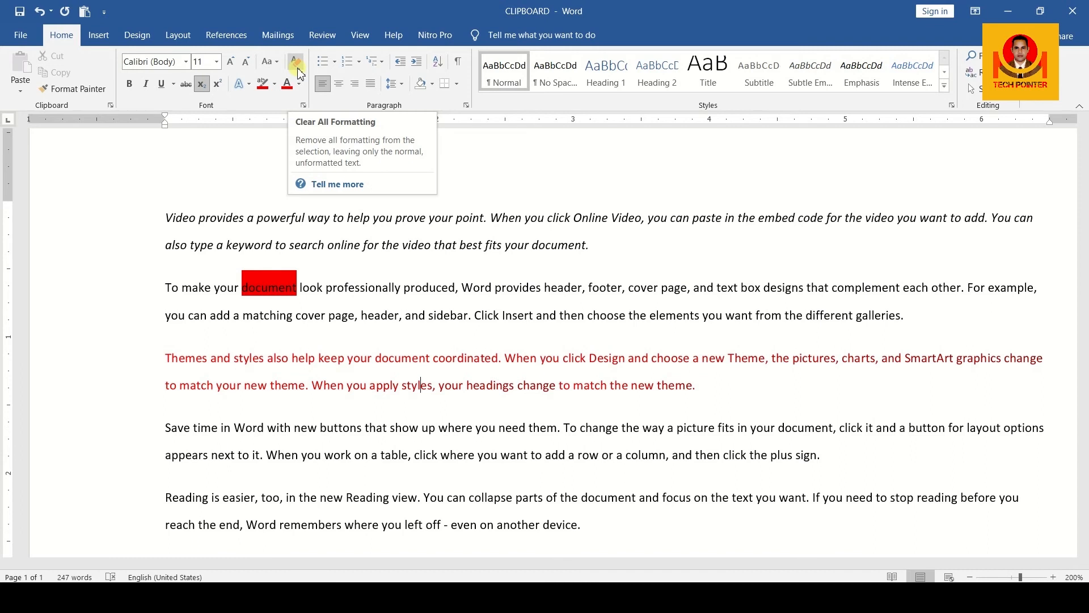
Step: Select all text with Ctrl+A and apply Clear All Formatting to the whole document
drag(162, 213, 706, 383)
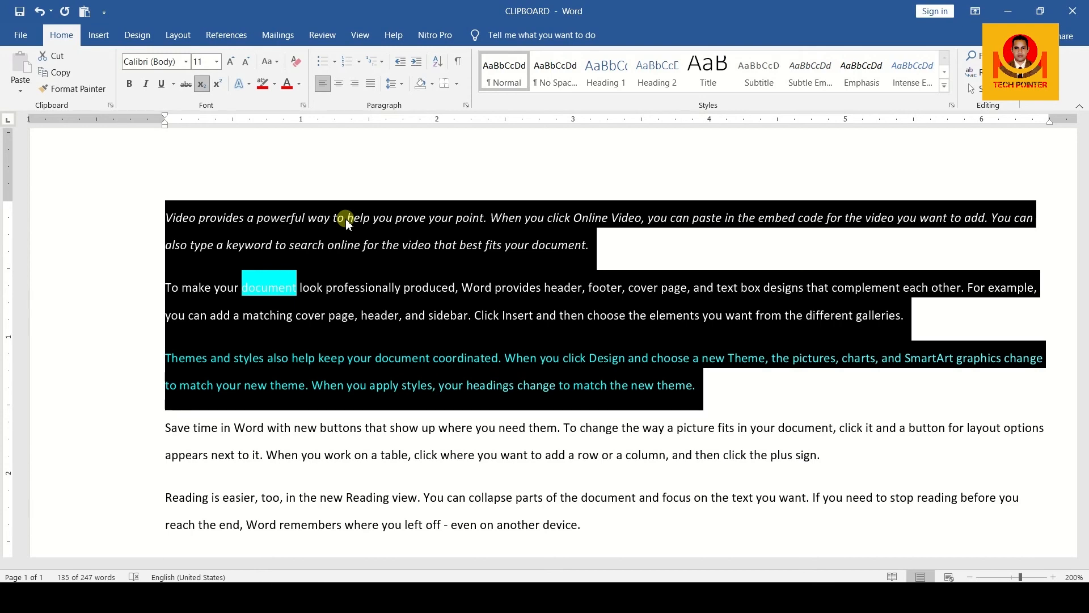
key(ctrl+a)
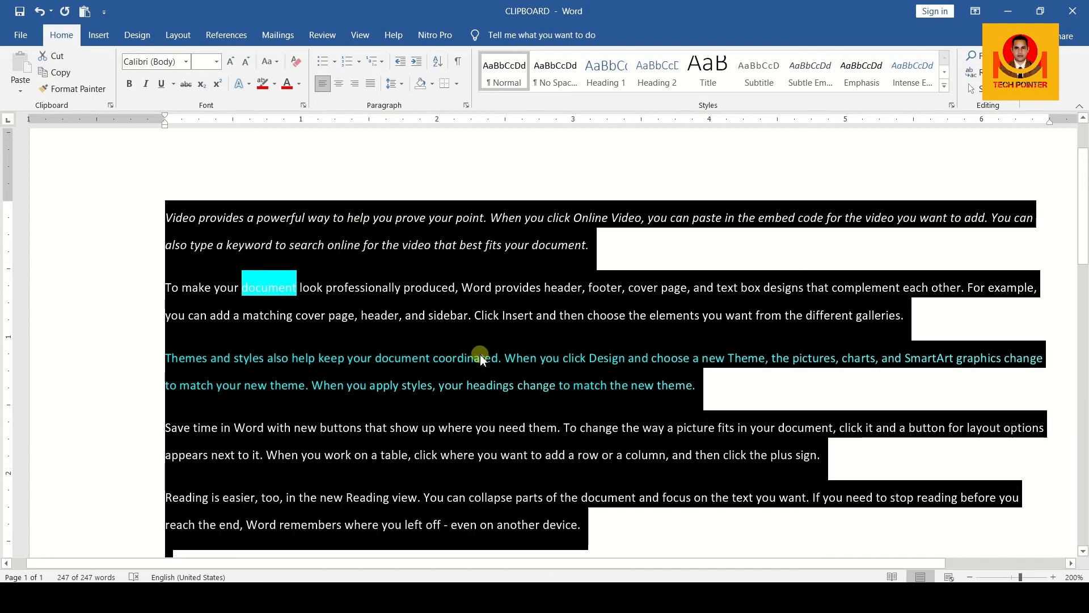
click(295, 62)
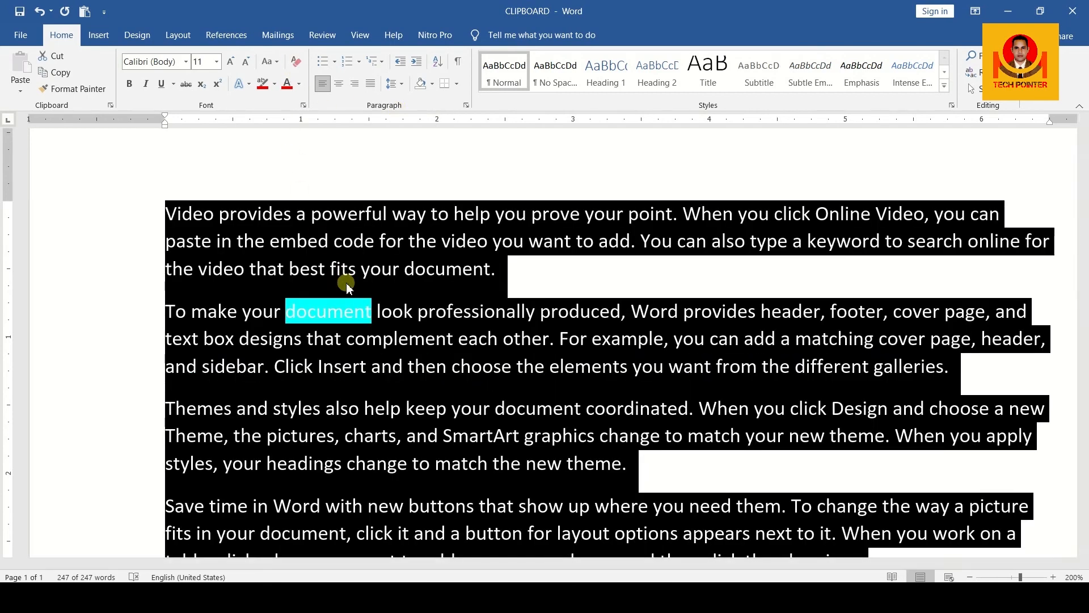
click(519, 278)
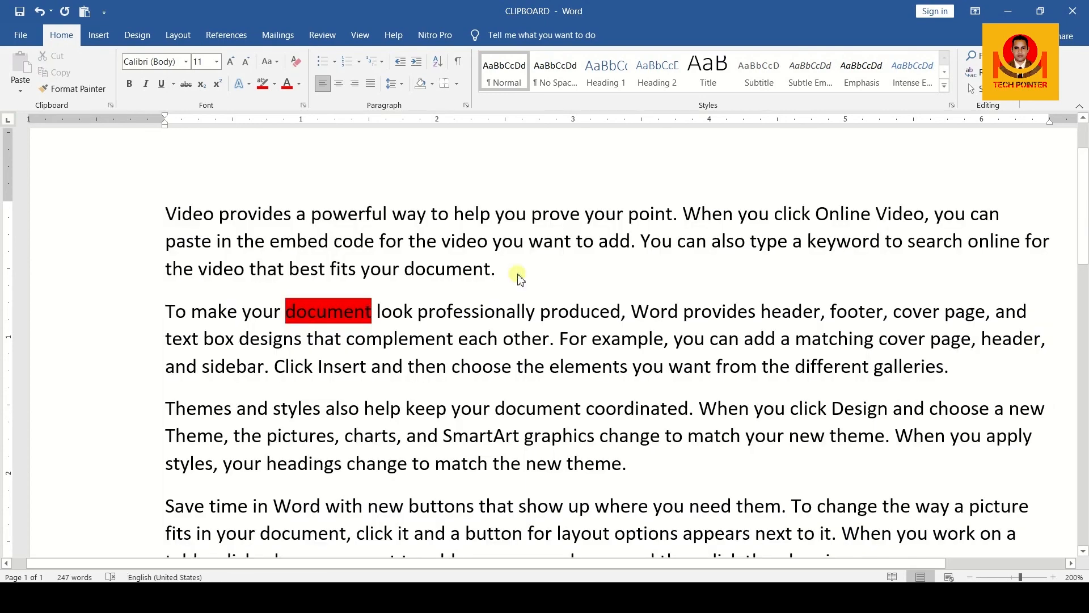
scroll(519, 278, down, 8)
scroll(519, 274, up, 3)
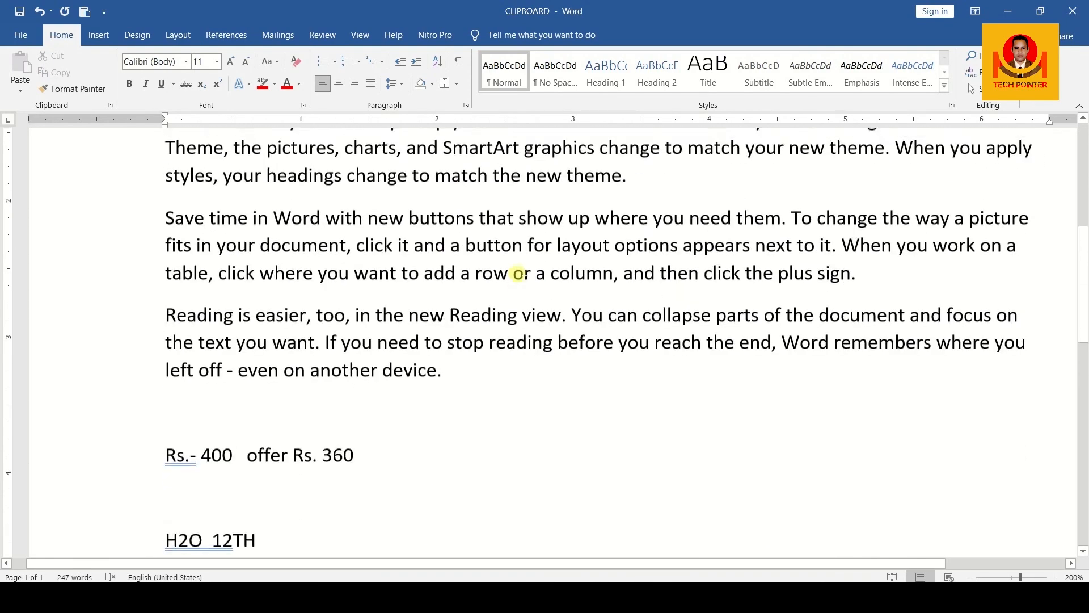
scroll(520, 273, up, 4)
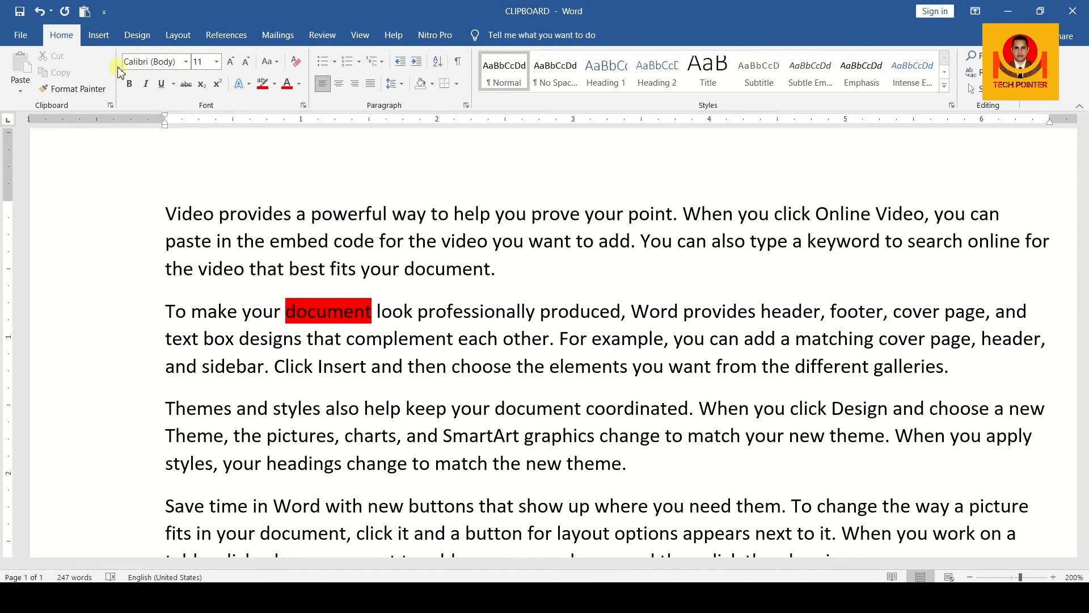